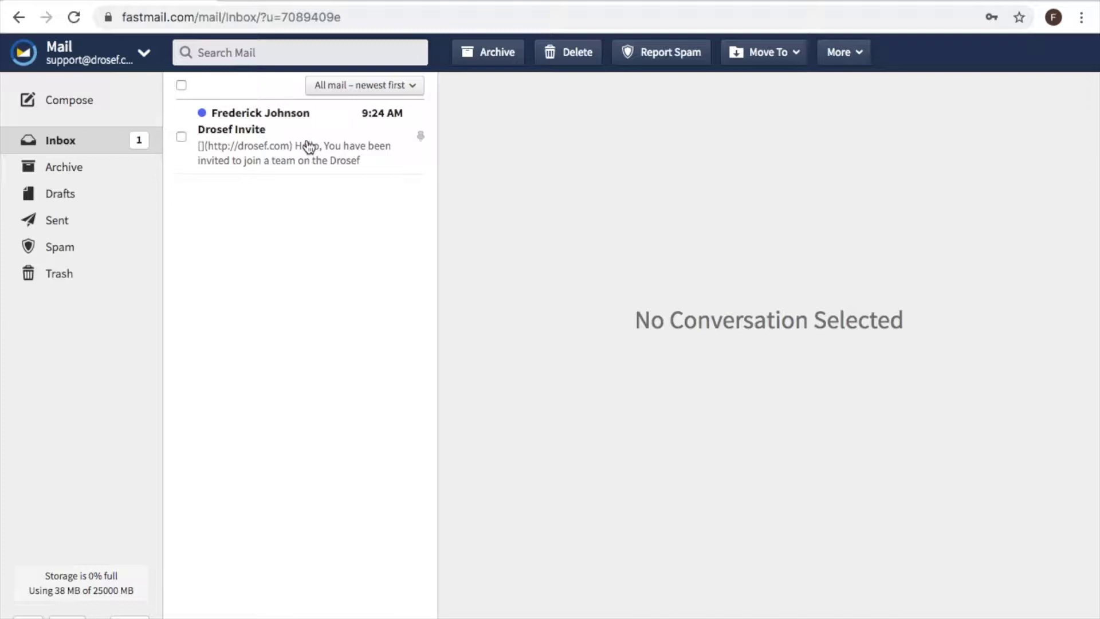
- Open the Drosef Invite email in Fastmail and follow its Join! link
{"action": "left_click", "coordinate": [309, 147]}
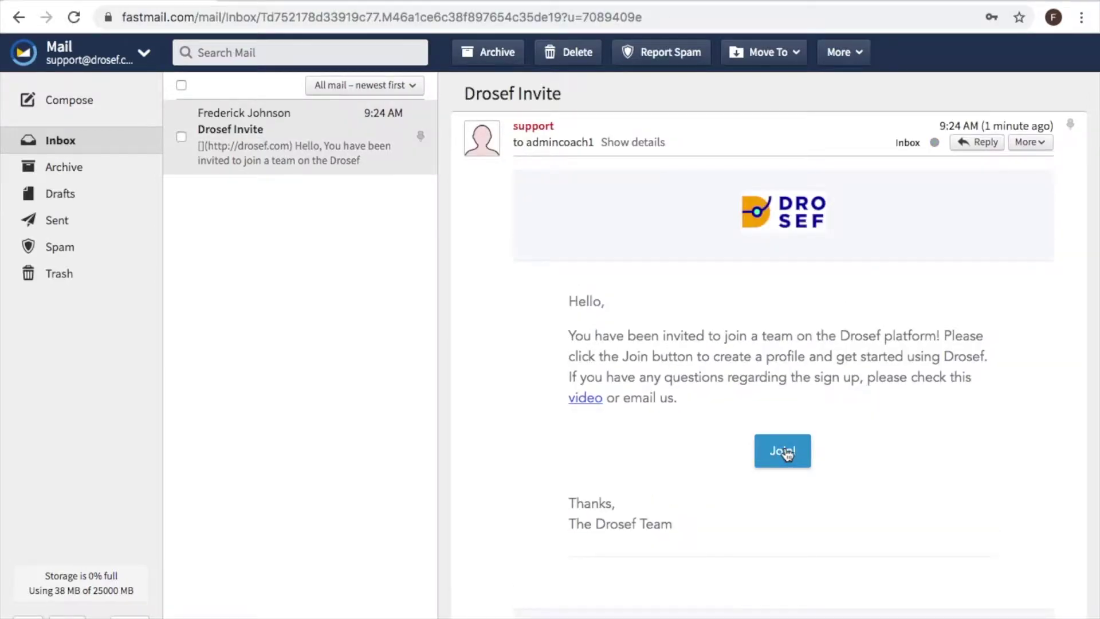
{"action": "left_click", "coordinate": [783, 451]}
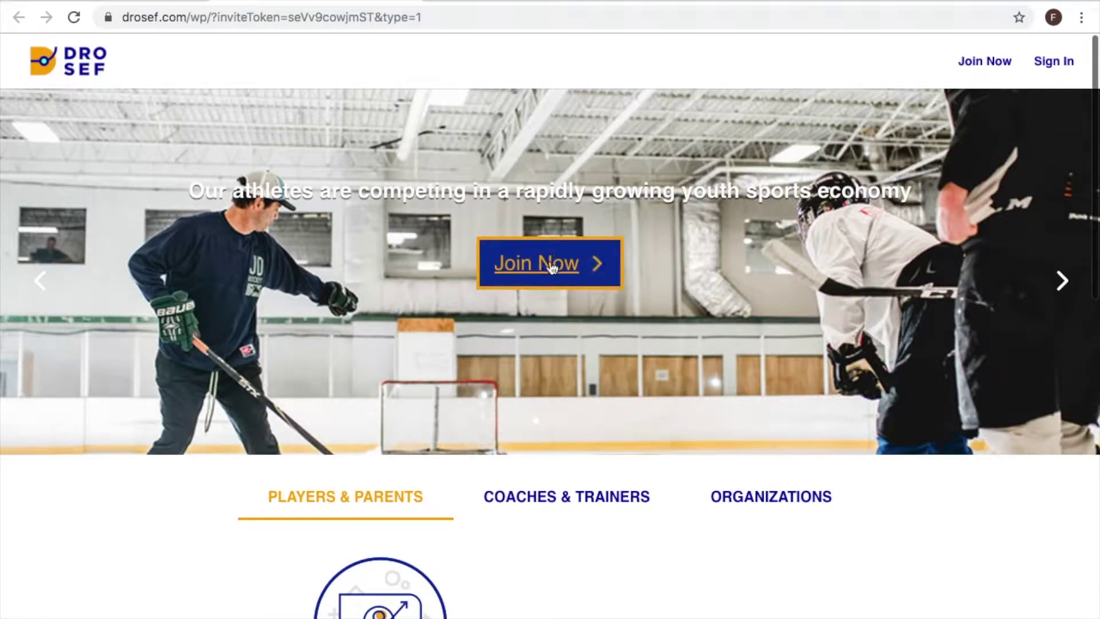
- Start coach sign-up with first name admin, last name coach, and the password entered twice
{"action": "left_click", "coordinate": [550, 262]}
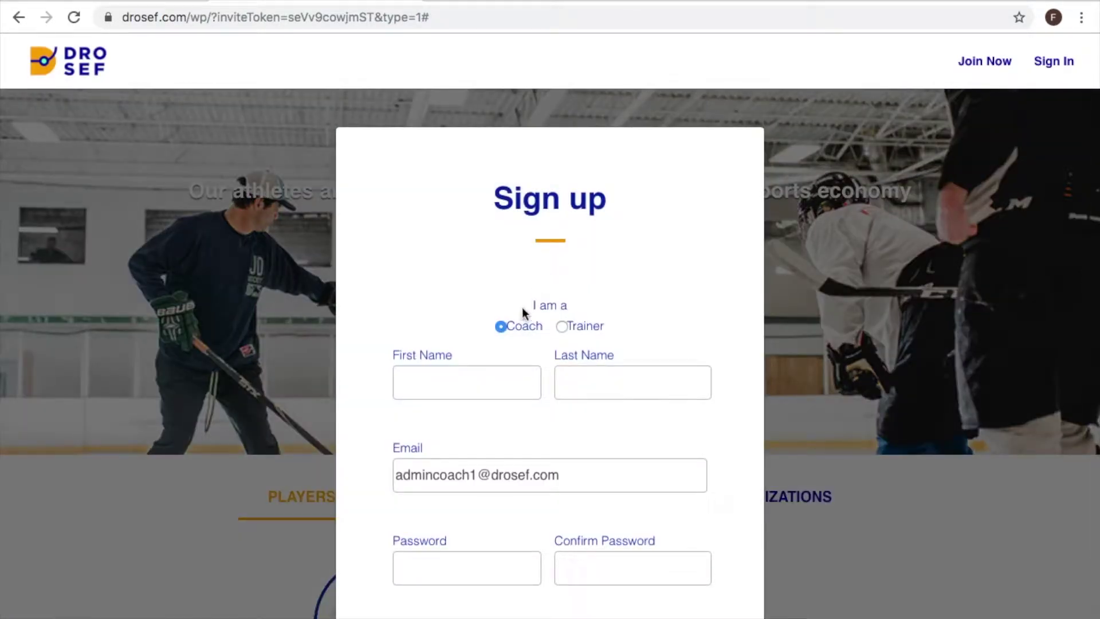
{"action": "left_click", "coordinate": [439, 385]}
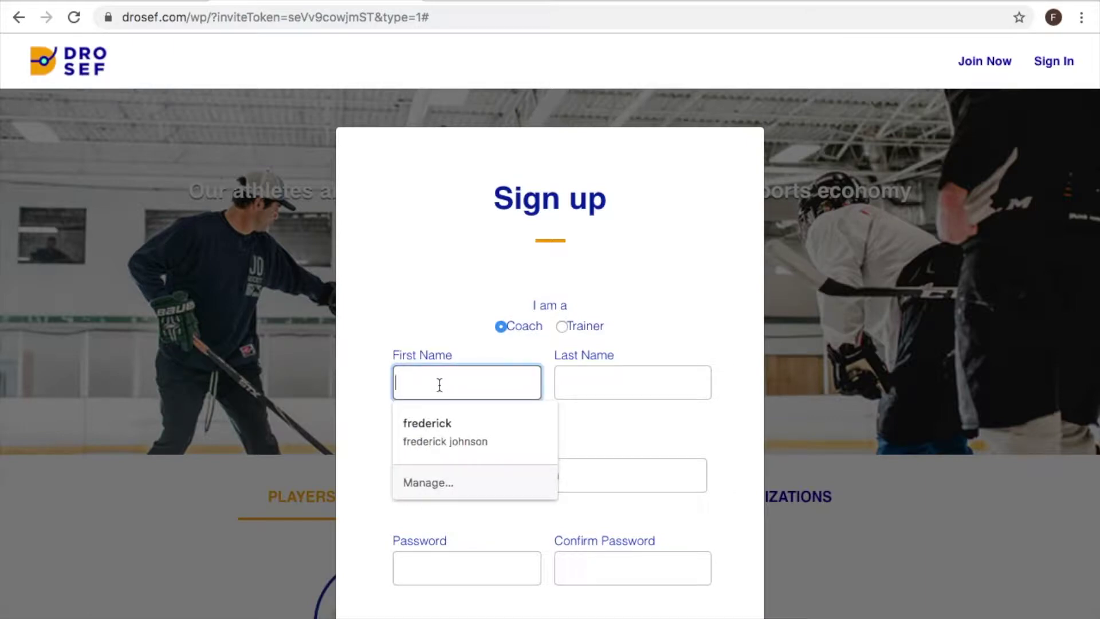
{"action": "type", "text": "admin"}
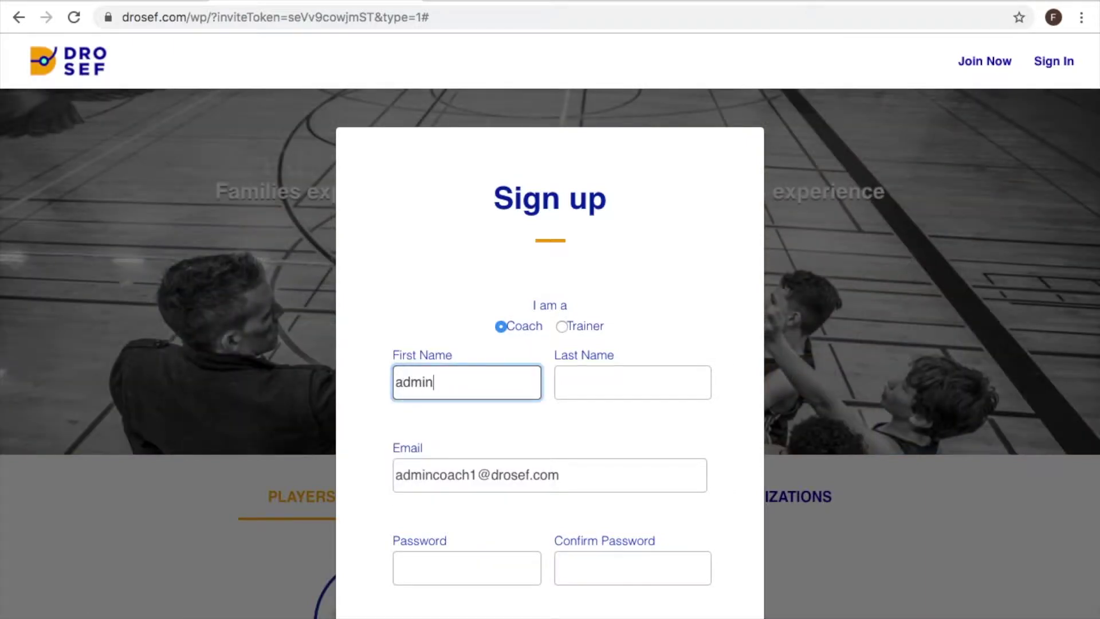
{"action": "left_click", "coordinate": [632, 382]}
{"action": "type", "text": "coach"}
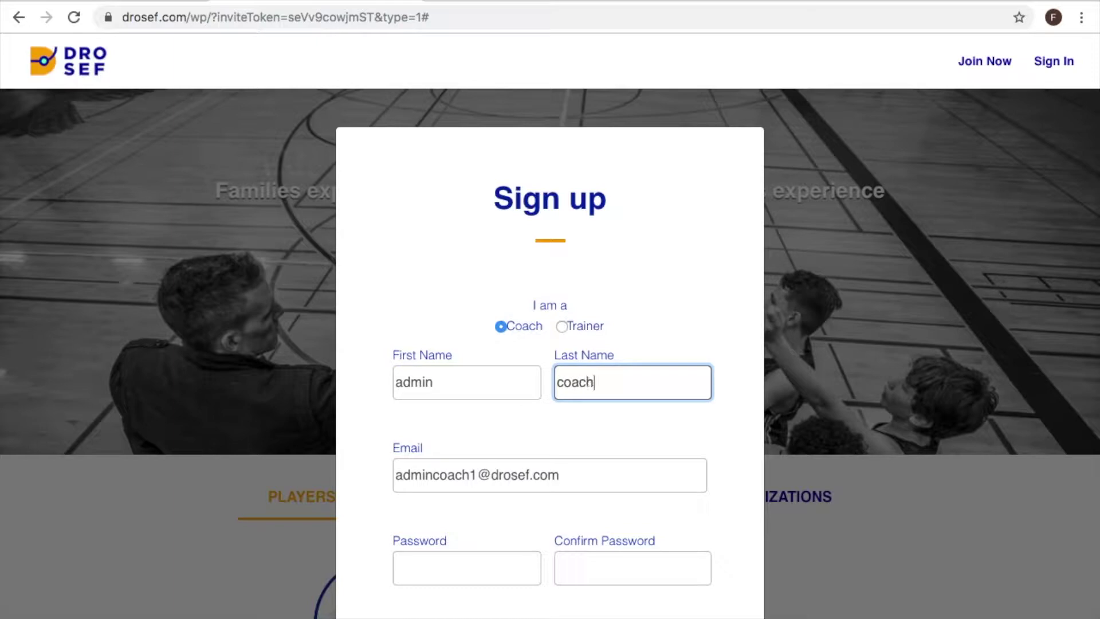
{"action": "key", "text": "Tab"}
{"action": "key", "text": "Tab"}
{"action": "type", "text": "asdf"}
{"action": "key", "text": "Tab"}
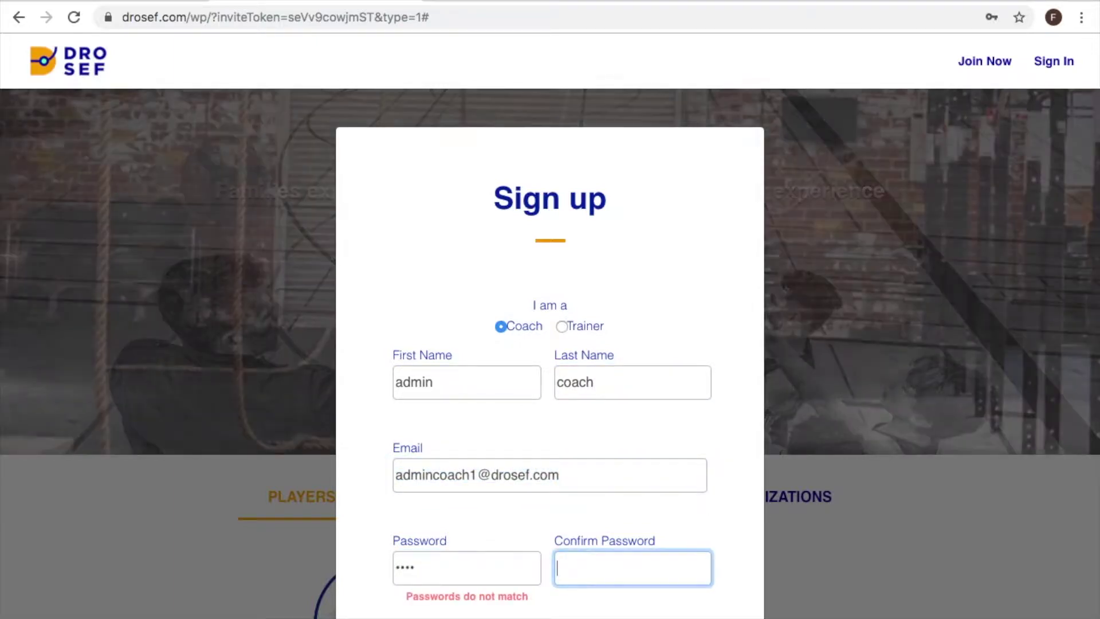
{"action": "type", "text": "asdf"}
{"action": "scroll", "coordinate": [445, 435], "scroll_direction": "down", "scroll_amount": 3}
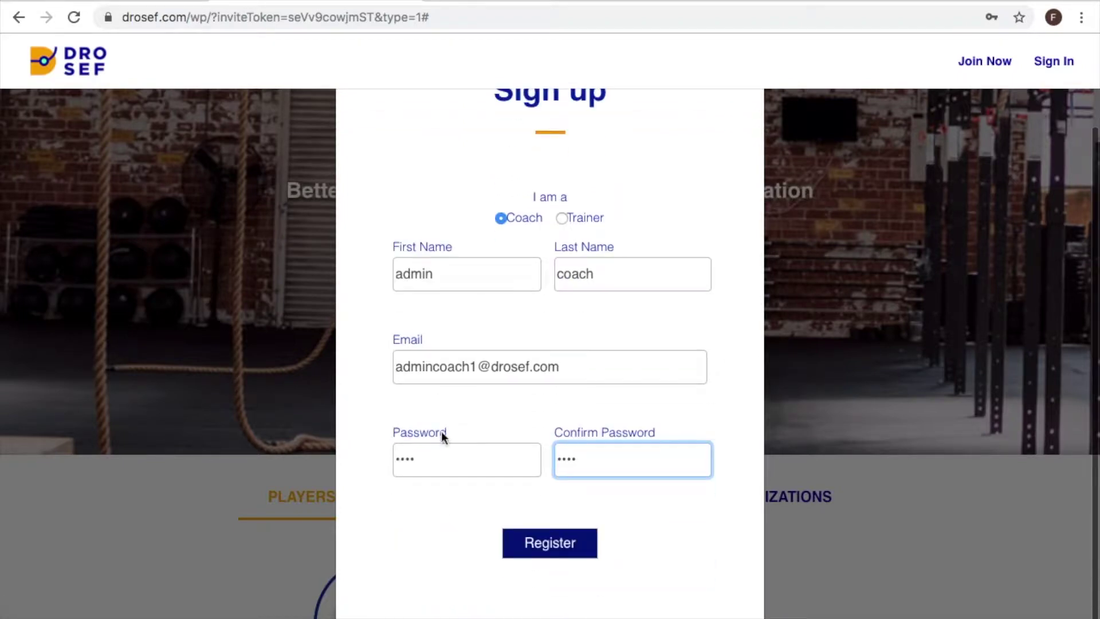
- Register the account, then enter State IL, City Chicago and the zip code
{"action": "left_click", "coordinate": [530, 538]}
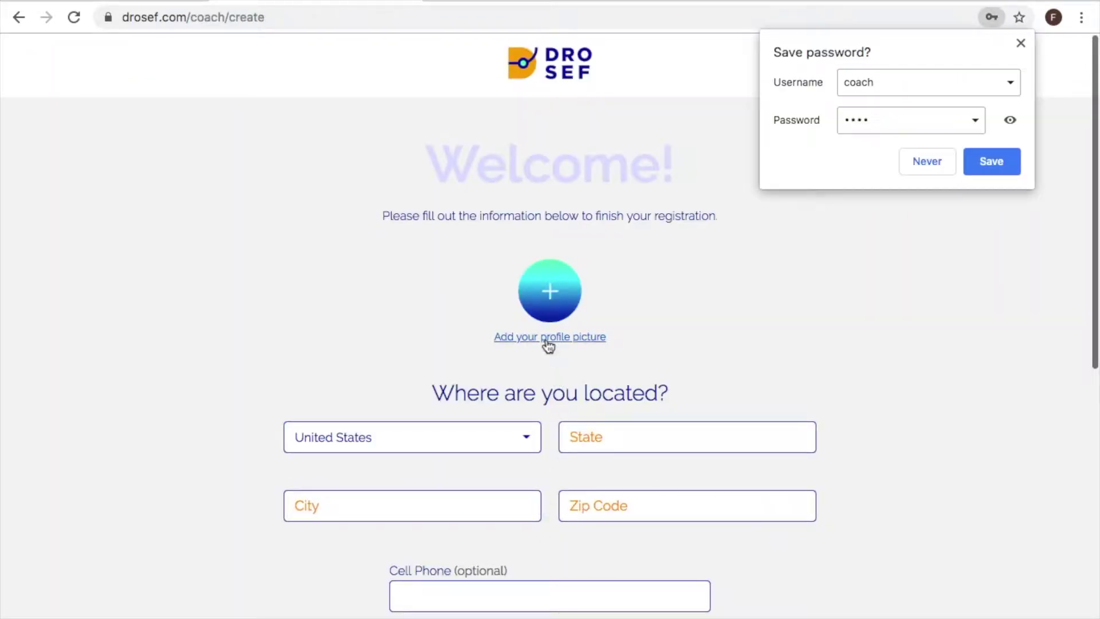
{"action": "left_click", "coordinate": [590, 442]}
{"action": "type", "text": "IL"}
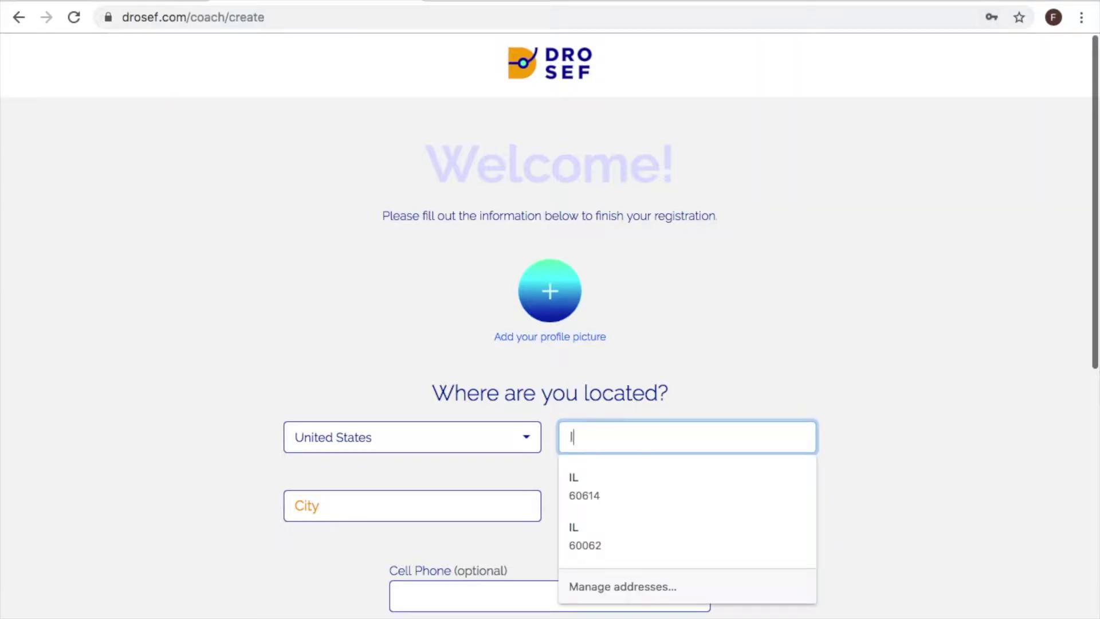
{"action": "key", "text": "Tab"}
{"action": "type", "text": "Chicago"}
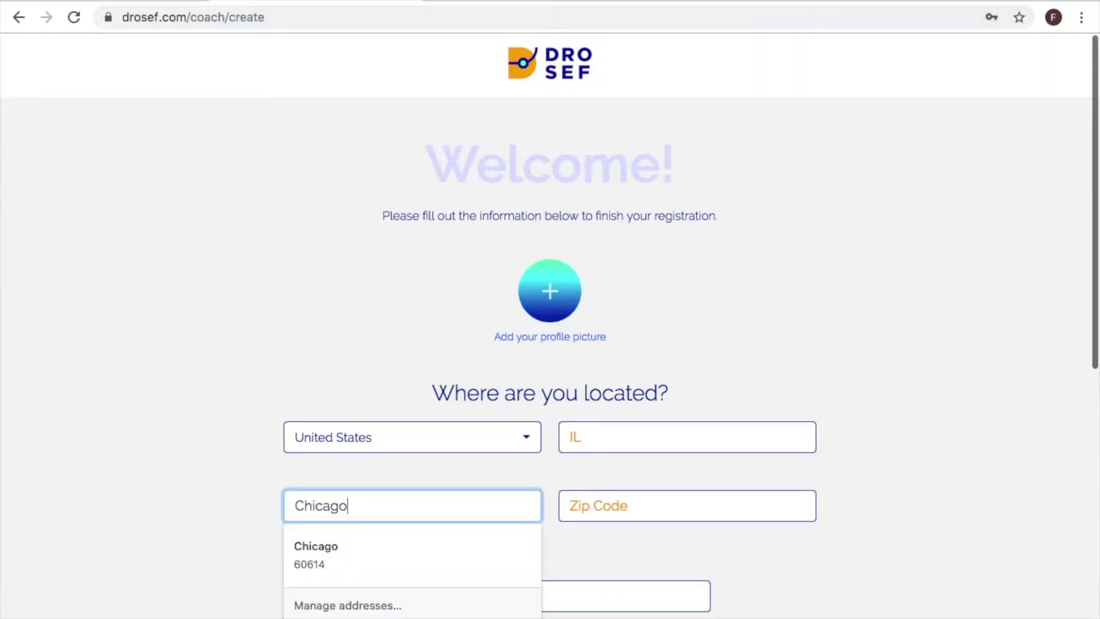
{"action": "key", "text": "Tab"}
{"action": "type", "text": "60614"}
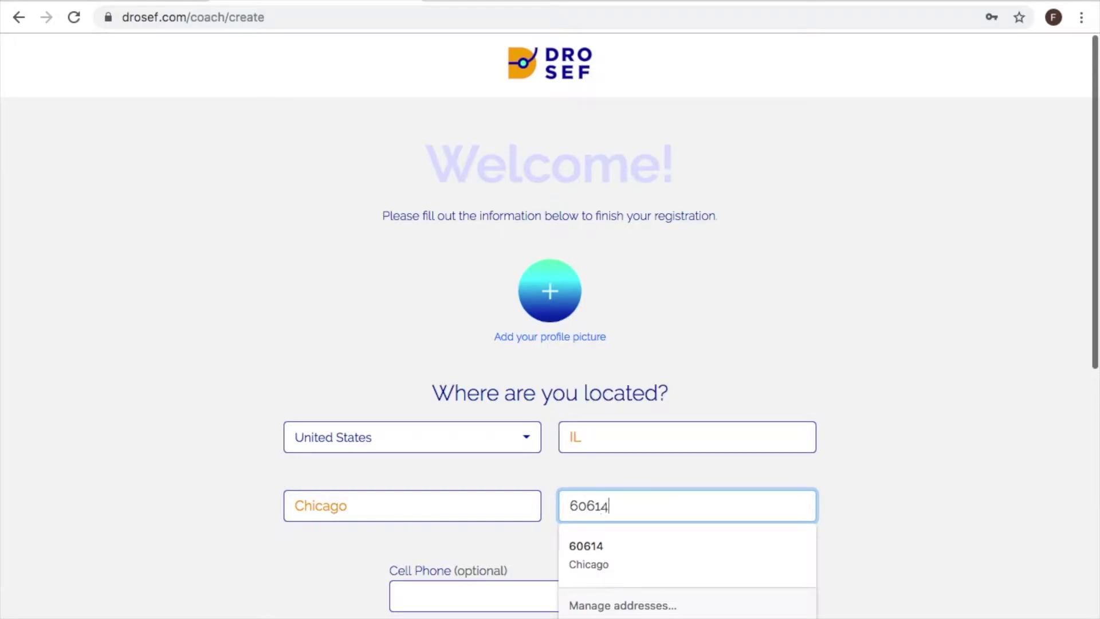
{"action": "scroll", "coordinate": [584, 453], "scroll_direction": "down", "scroll_amount": 5}
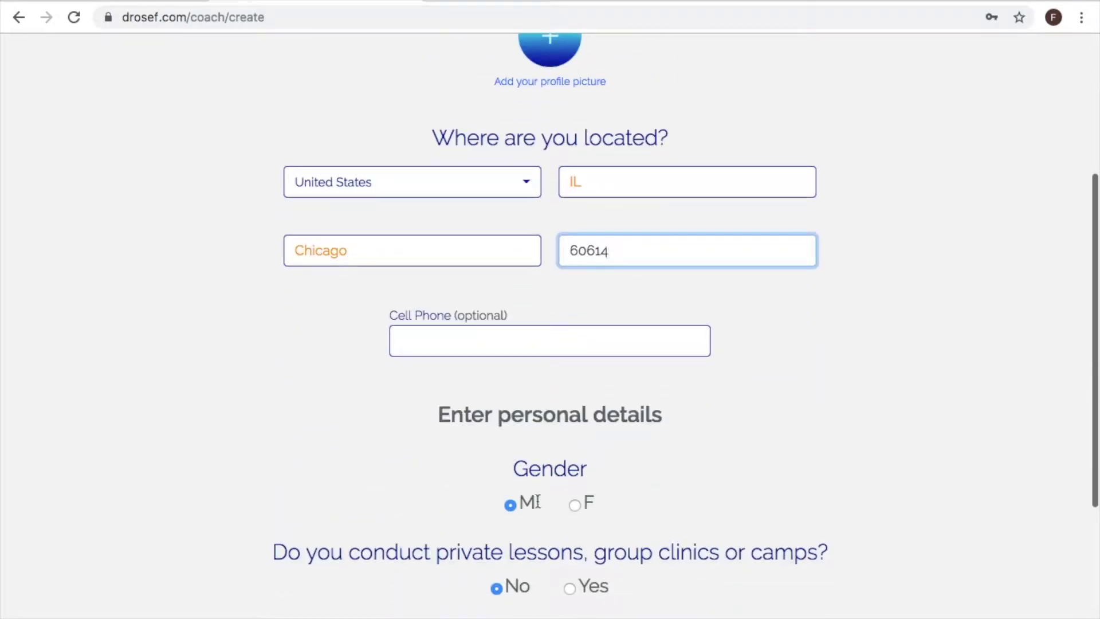
{"action": "scroll", "coordinate": [530, 474], "scroll_direction": "down", "scroll_amount": 4}
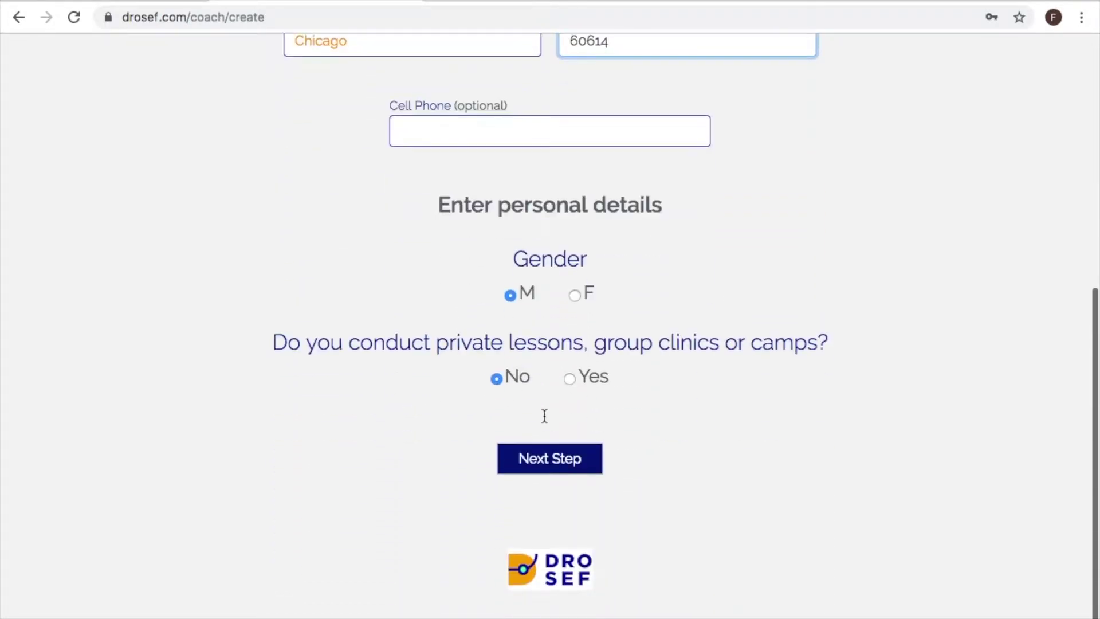
- Answer Yes to giving lessons and save Hockey expertise in Speed, Stop & Starts and Stride
{"action": "left_click", "coordinate": [569, 378]}
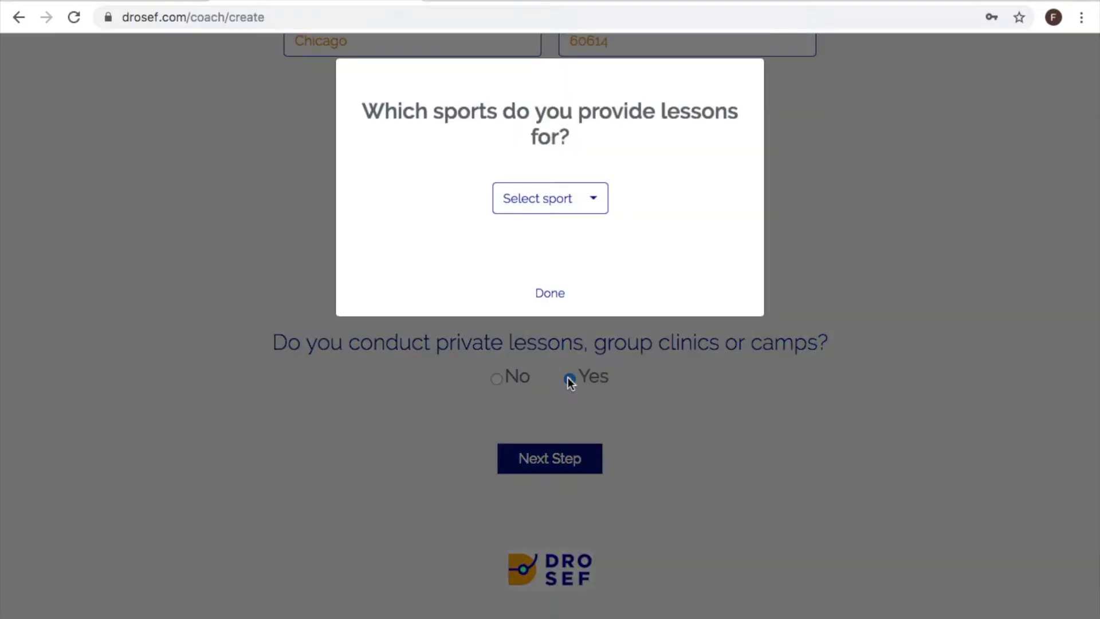
{"action": "left_click", "coordinate": [589, 204]}
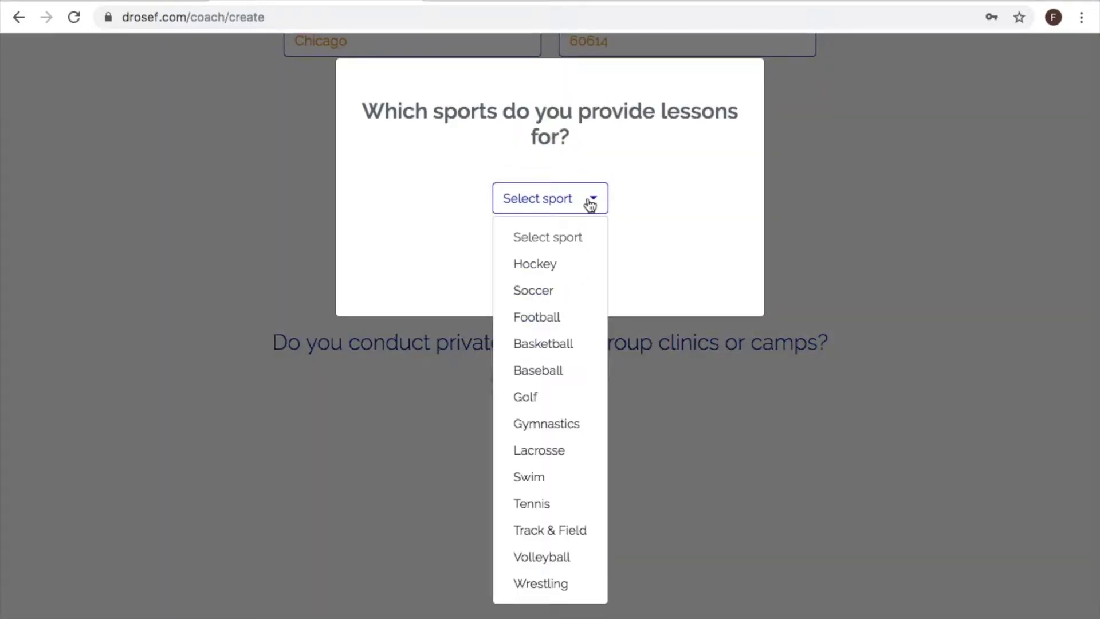
{"action": "left_click", "coordinate": [541, 264]}
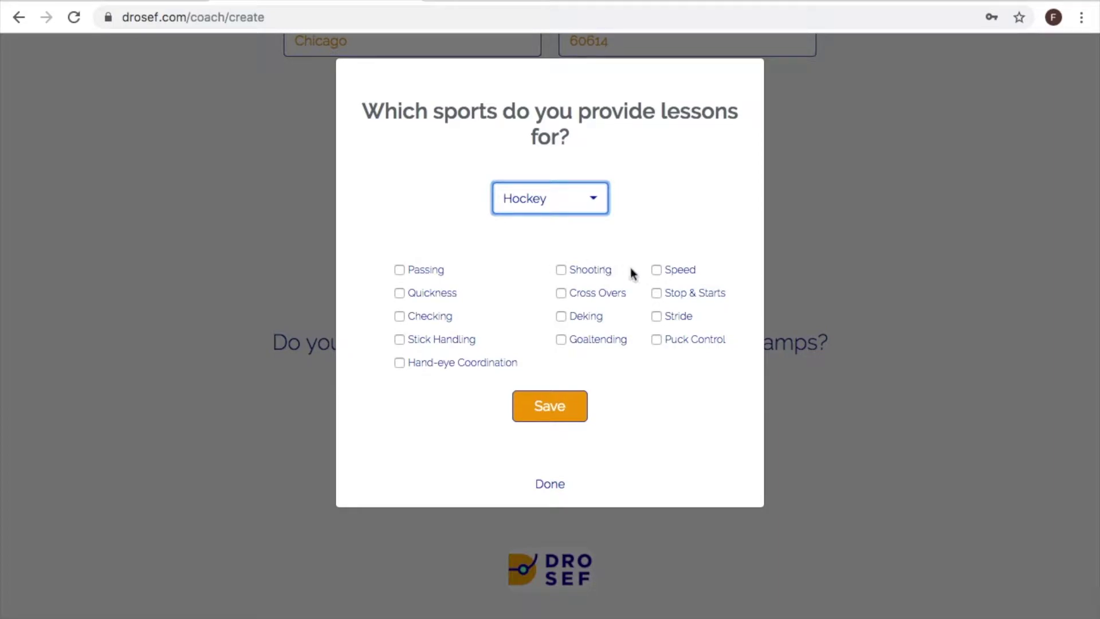
{"action": "left_click", "coordinate": [657, 269]}
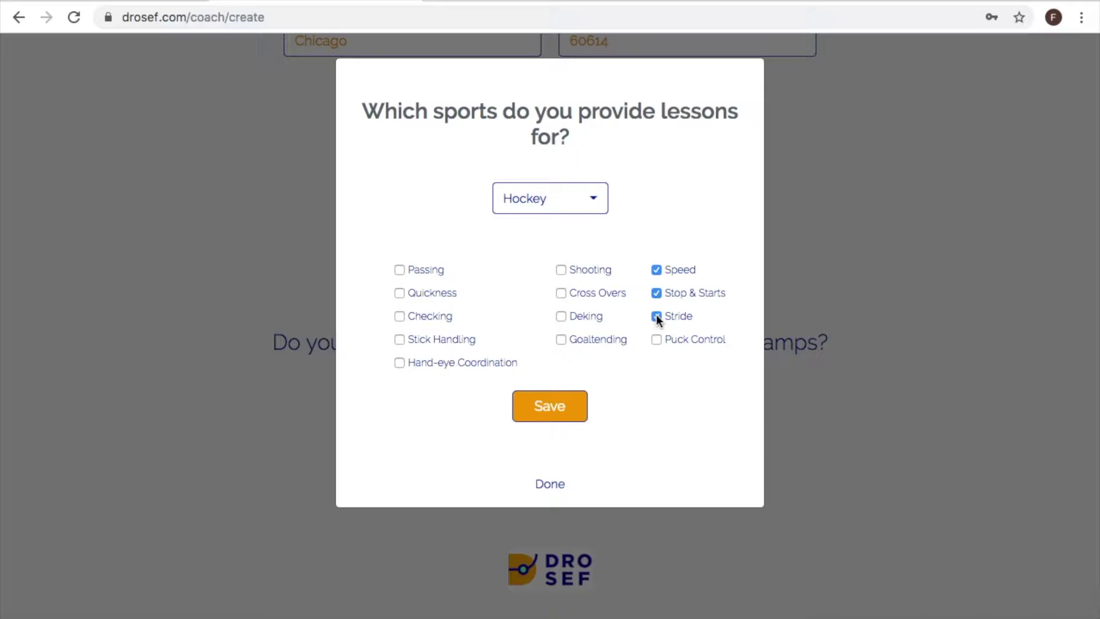
{"action": "left_click", "coordinate": [542, 407]}
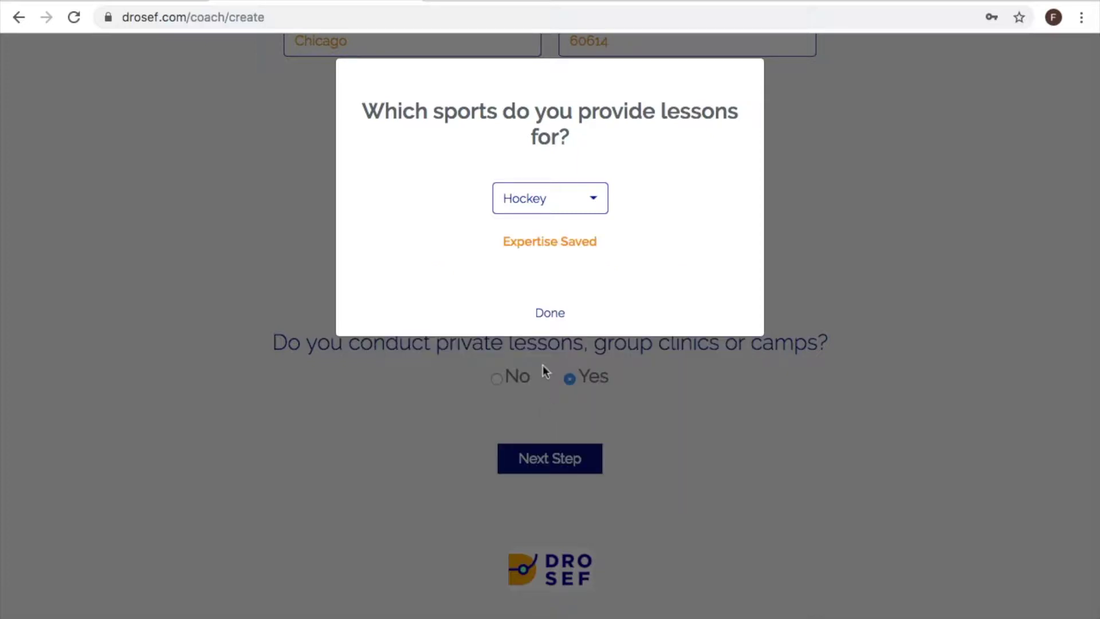
- Close the expertise question and continue to the next registration step
{"action": "left_click", "coordinate": [550, 312]}
{"action": "scroll", "coordinate": [549, 308], "scroll_direction": "down", "scroll_amount": 9}
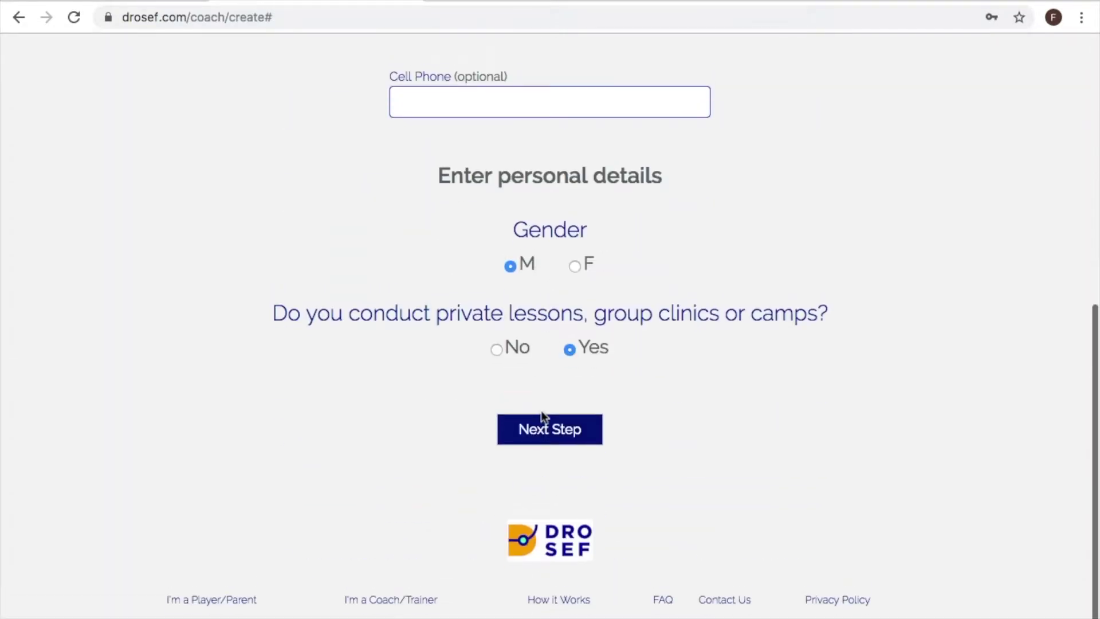
{"action": "left_click", "coordinate": [541, 434]}
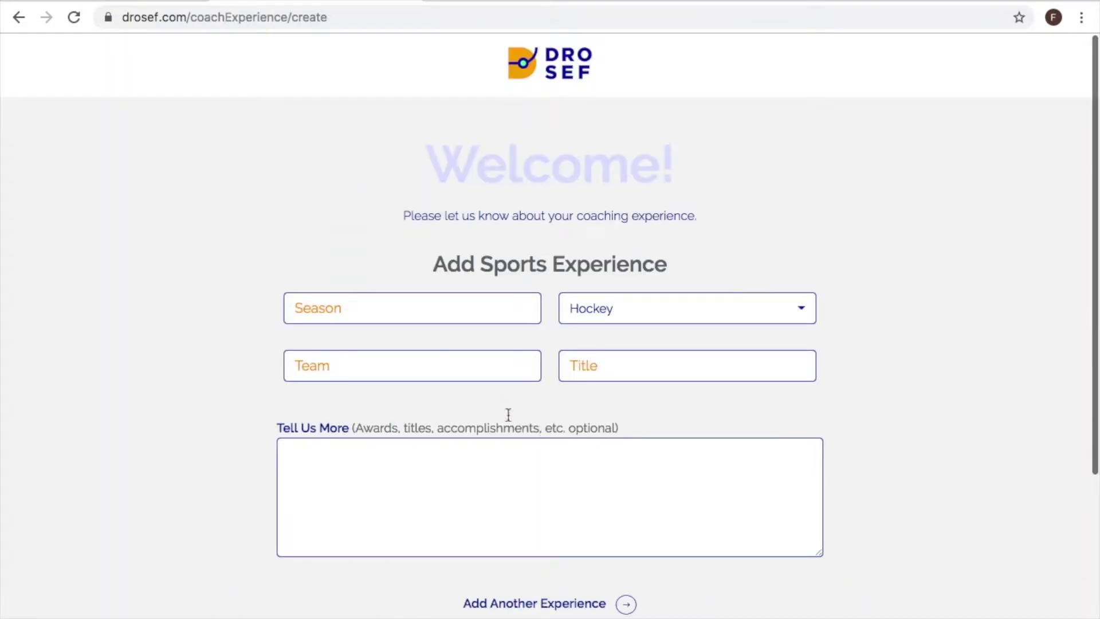
- Set the season to 2018-19 and the team to Team Chicago AAA PEEWEE
{"action": "left_click", "coordinate": [325, 308]}
{"action": "left_click", "coordinate": [323, 347]}
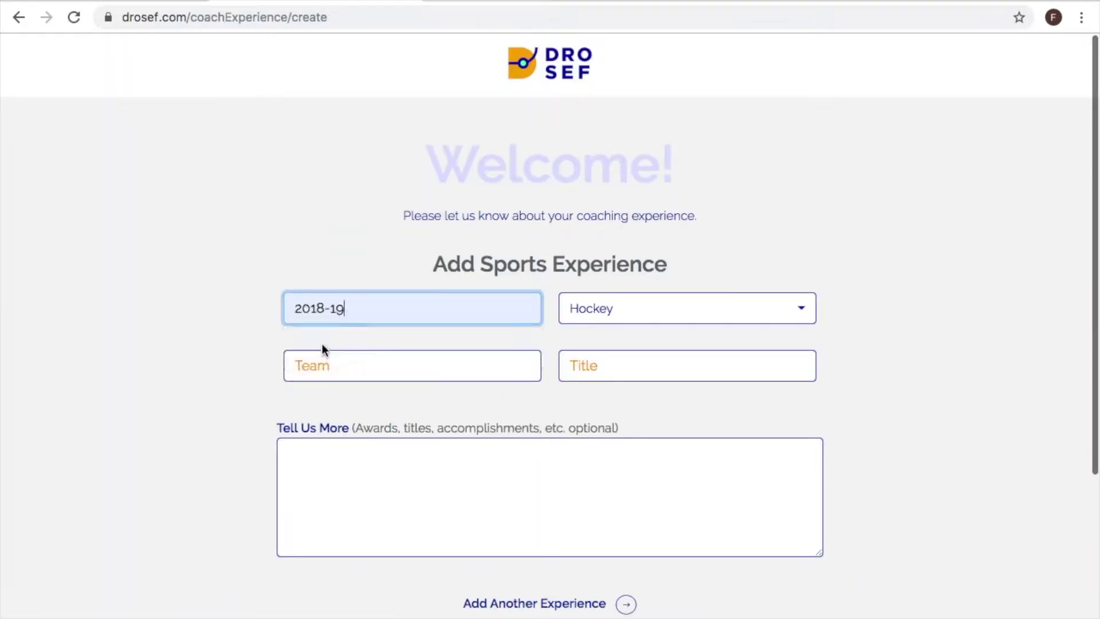
{"action": "left_click", "coordinate": [319, 365]}
{"action": "type", "text": "Team Chicag"}
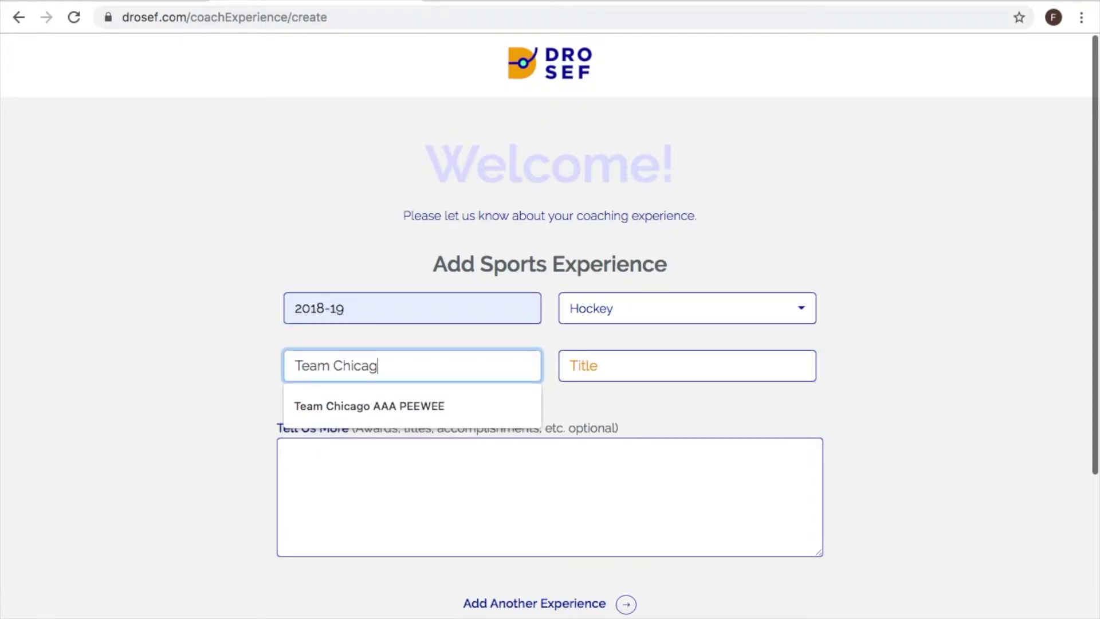
{"action": "key", "text": "Down"}
{"action": "key", "text": "Tab"}
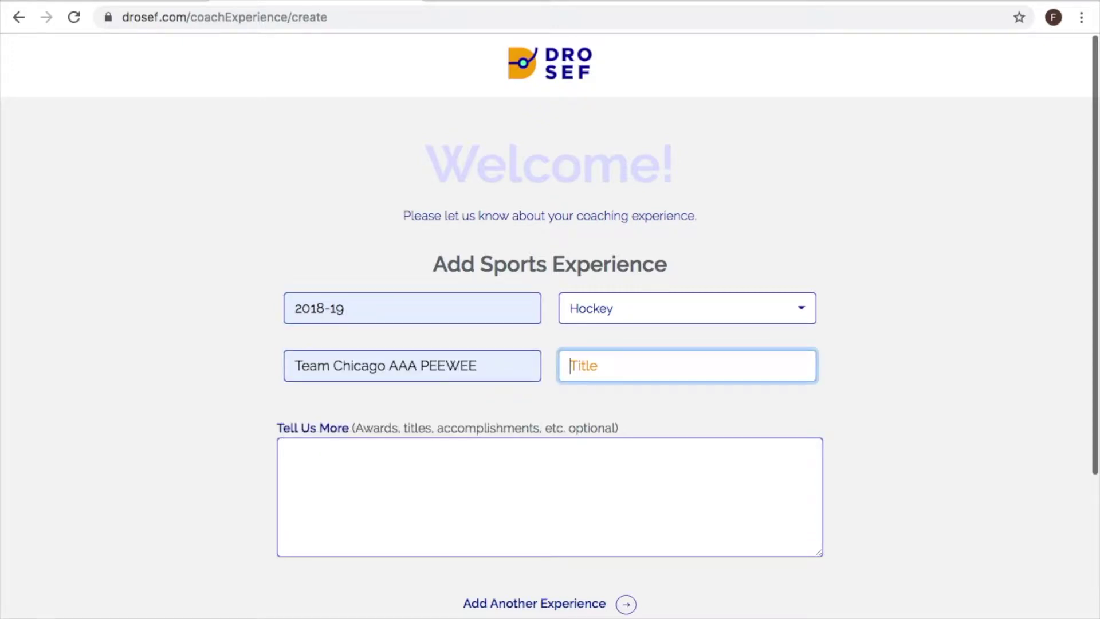
- Set the title to Head Coach and add 'Got 2nd place in state tournament'
{"action": "type", "text": "Hea"}
{"action": "key", "text": "Down"}
{"action": "key", "text": "Tab"}
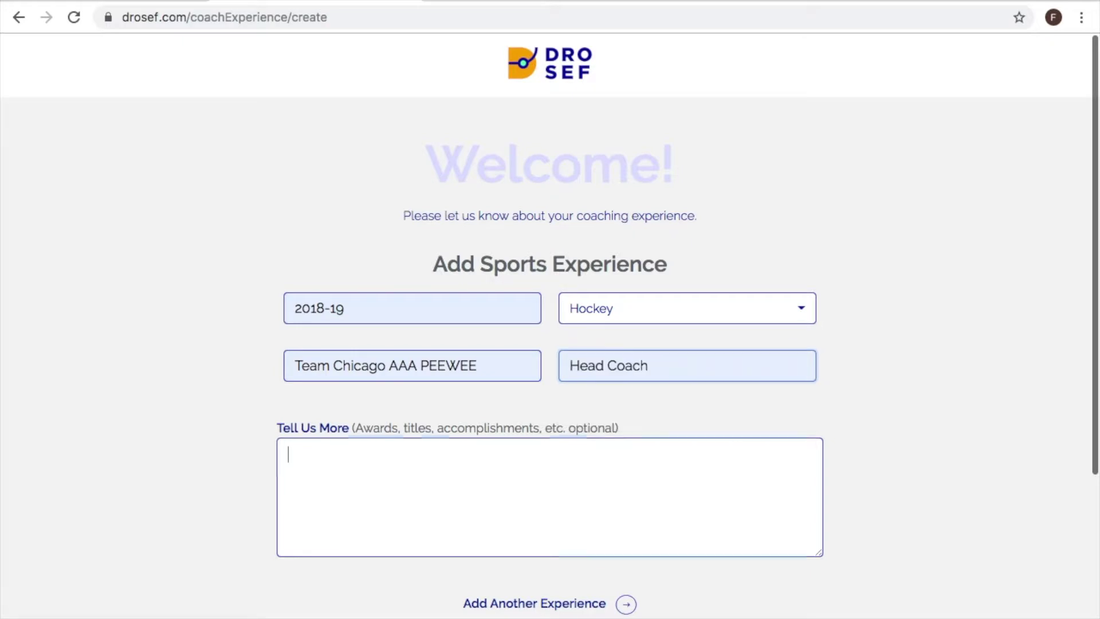
{"action": "type", "text": "W"}
{"action": "key", "text": "BackSpace"}
{"action": "type", "text": "G"}
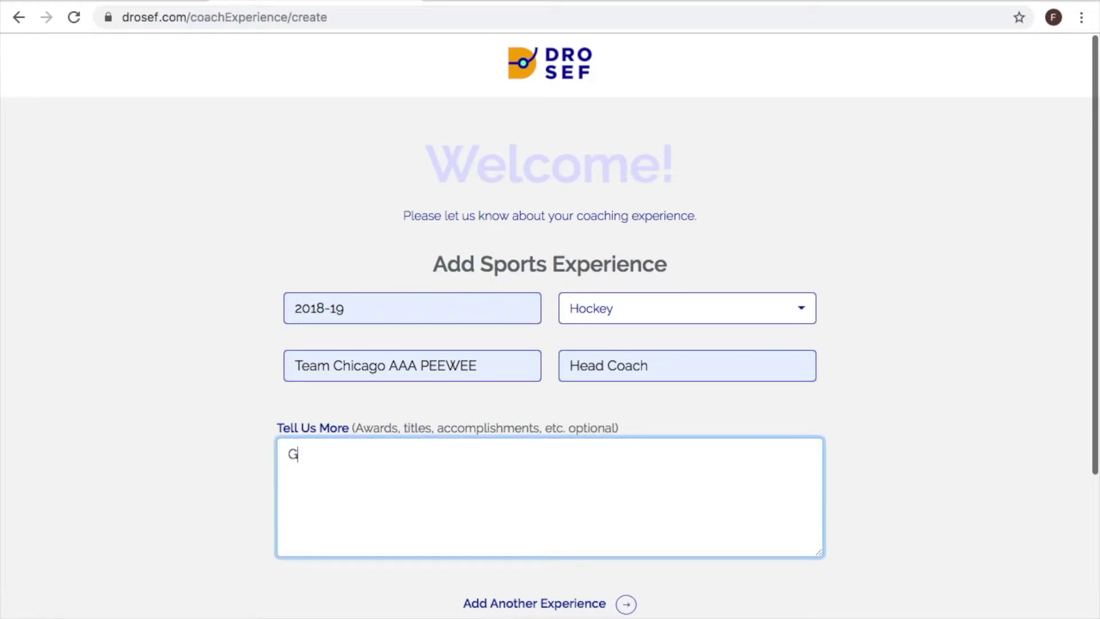
{"action": "type", "text": "ot 2nd place in state "}
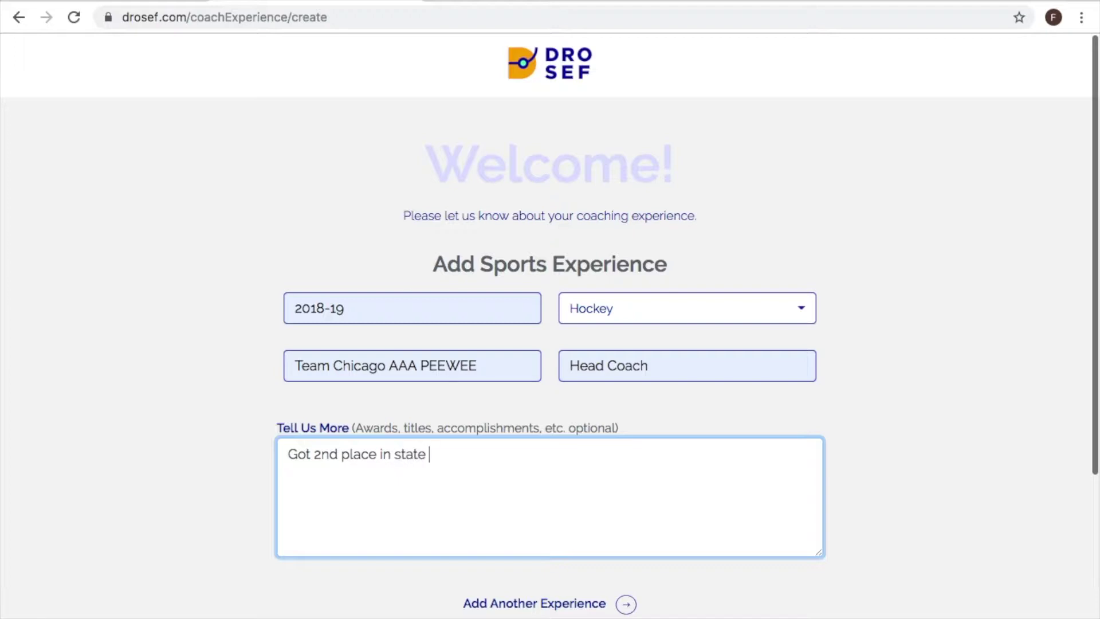
{"action": "type", "text": "tournament"}
{"action": "scroll", "coordinate": [375, 444], "scroll_direction": "down", "scroll_amount": 3}
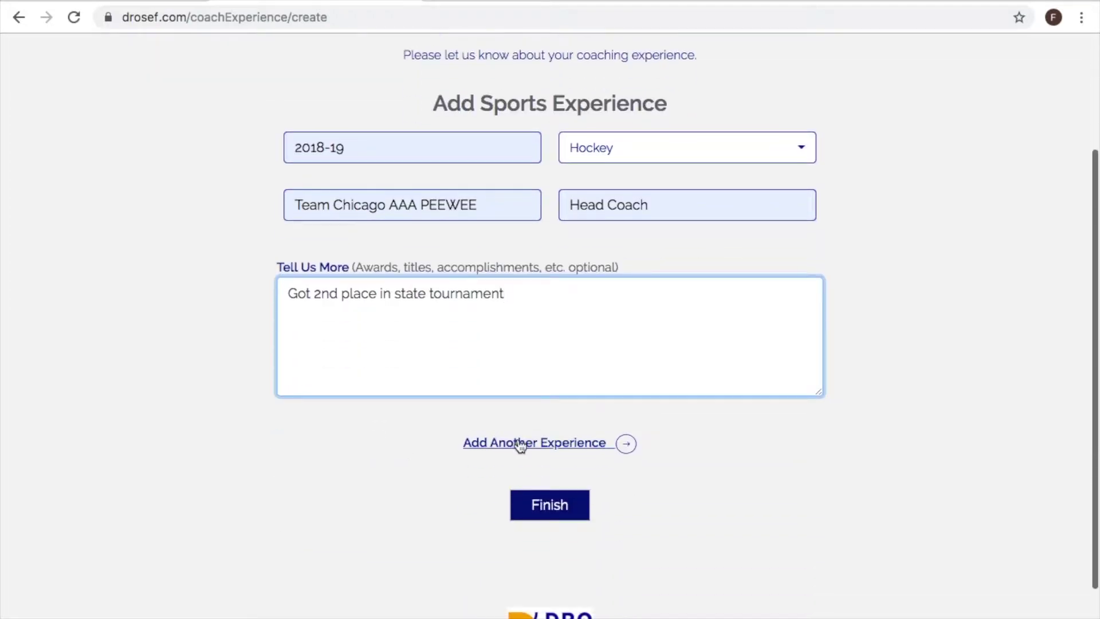
- Finish the experience form, accept the Mock Bantam Hockey Team invitation, and dismiss the congratulations
{"action": "left_click", "coordinate": [548, 508]}
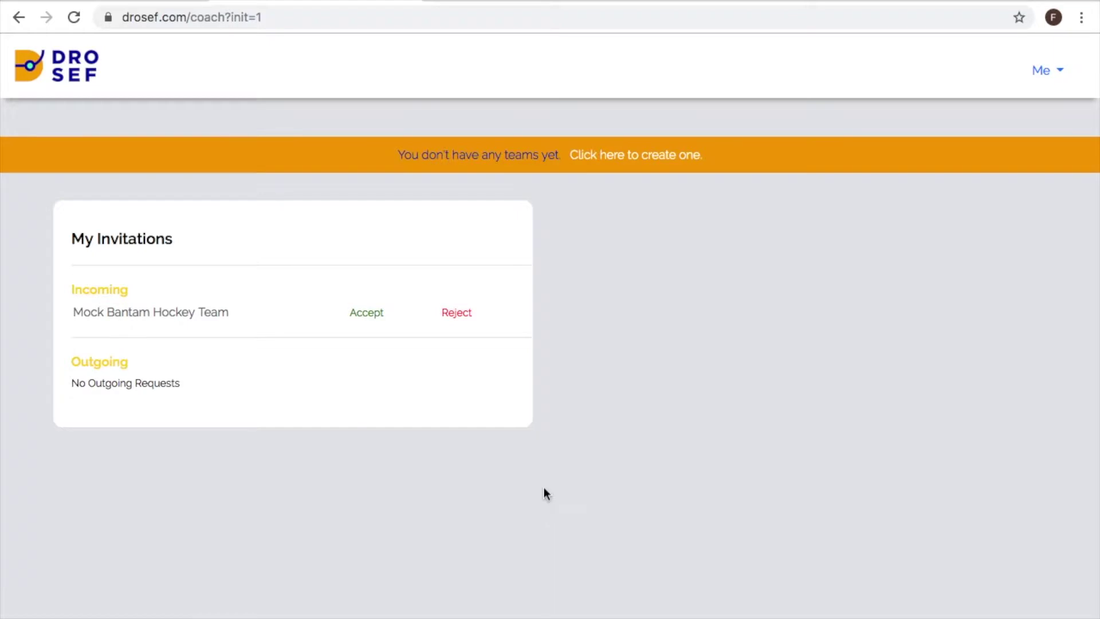
{"action": "left_click", "coordinate": [366, 314]}
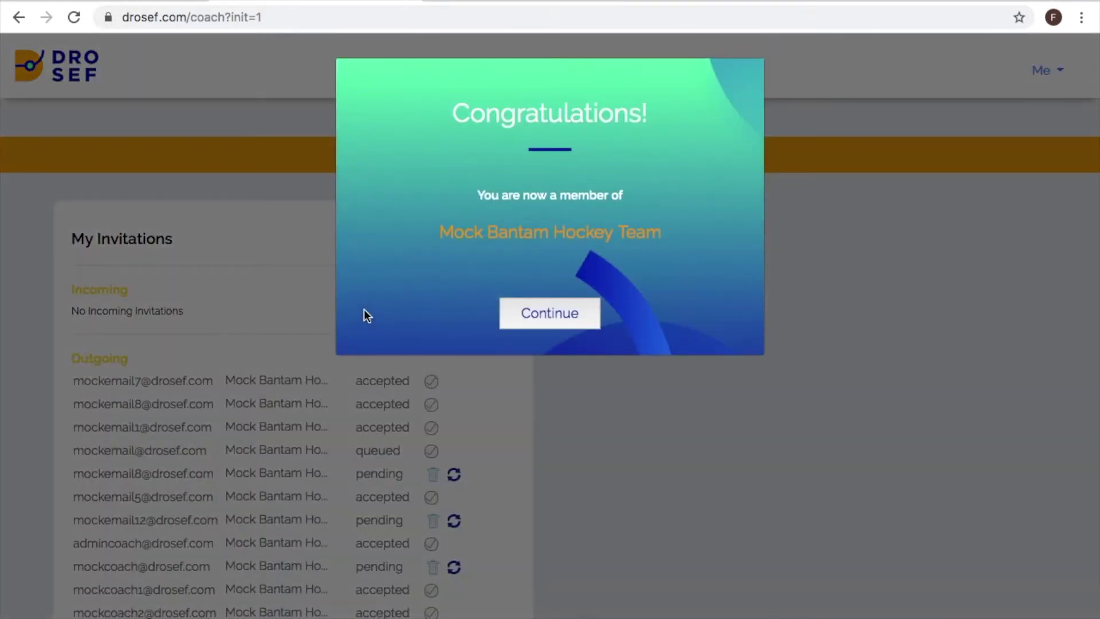
{"action": "left_click", "coordinate": [538, 315]}
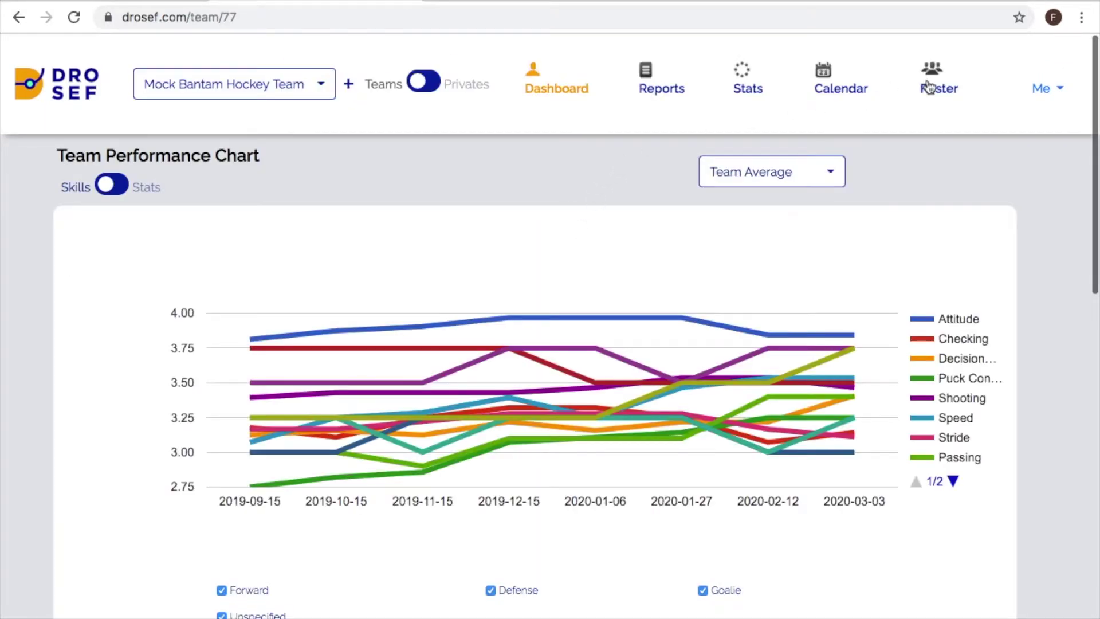
- Review the team roster's coaches and players, closing the Invite Coach or Trainer popup unsent
{"action": "left_click", "coordinate": [929, 87]}
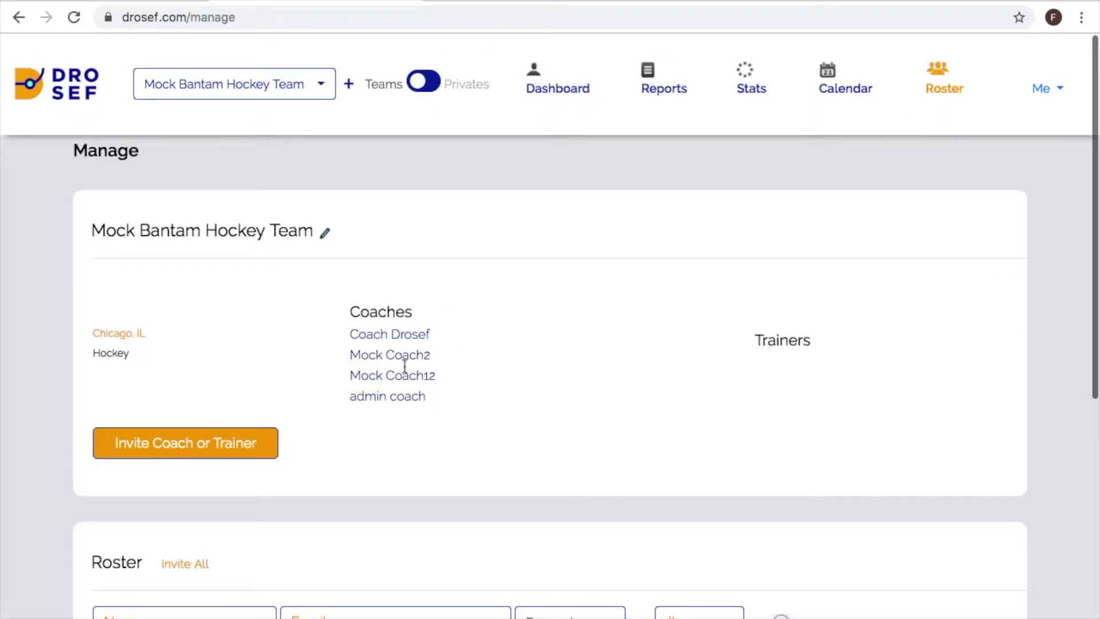
{"action": "scroll", "coordinate": [483, 412], "scroll_direction": "down", "scroll_amount": 7}
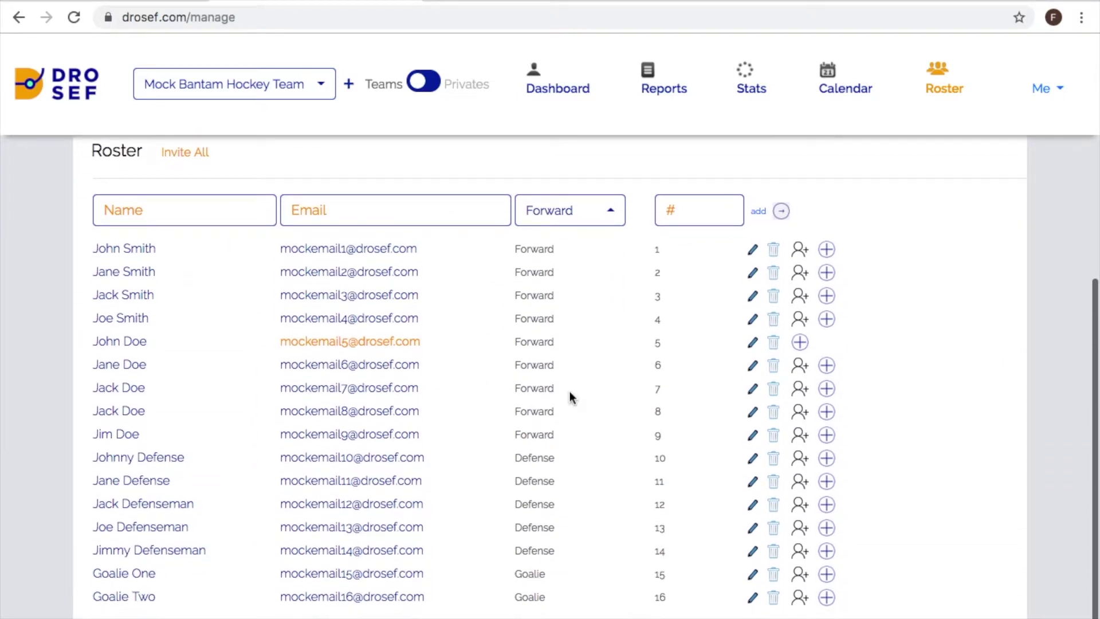
{"action": "scroll", "coordinate": [569, 390], "scroll_direction": "up", "scroll_amount": 2}
{"action": "scroll", "coordinate": [570, 394], "scroll_direction": "up", "scroll_amount": 2}
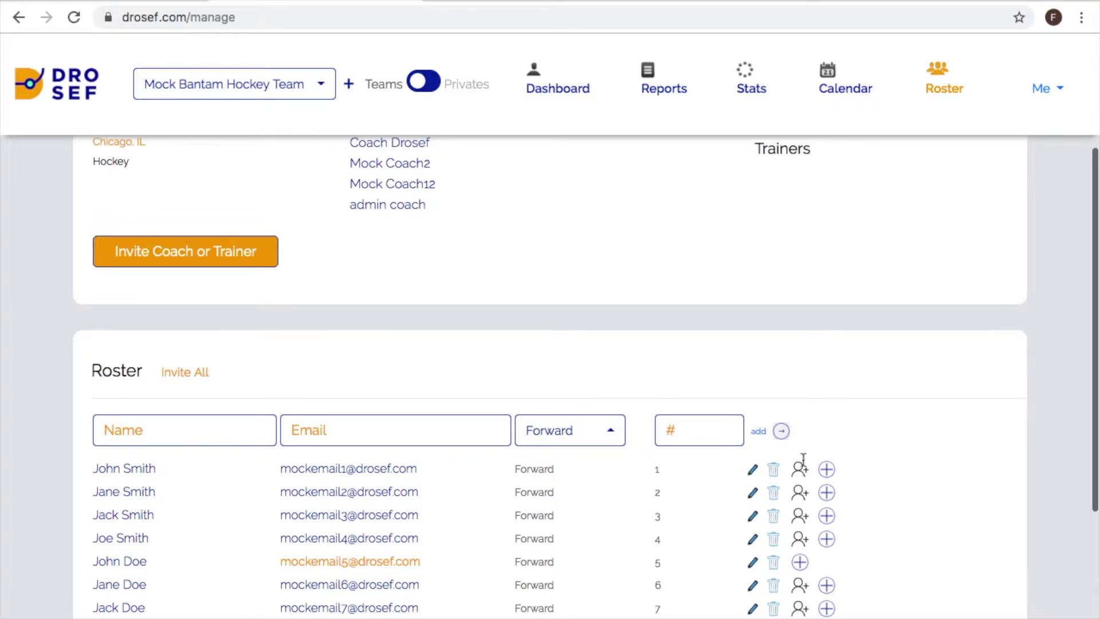
{"action": "scroll", "coordinate": [607, 376], "scroll_direction": "up", "scroll_amount": 3}
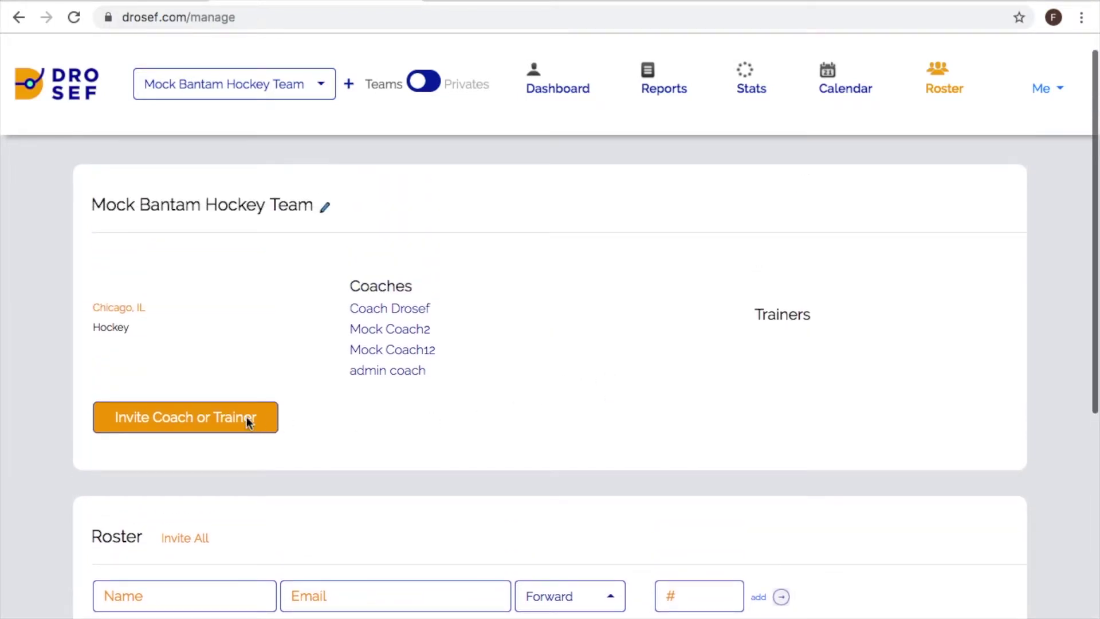
{"action": "left_click", "coordinate": [246, 417]}
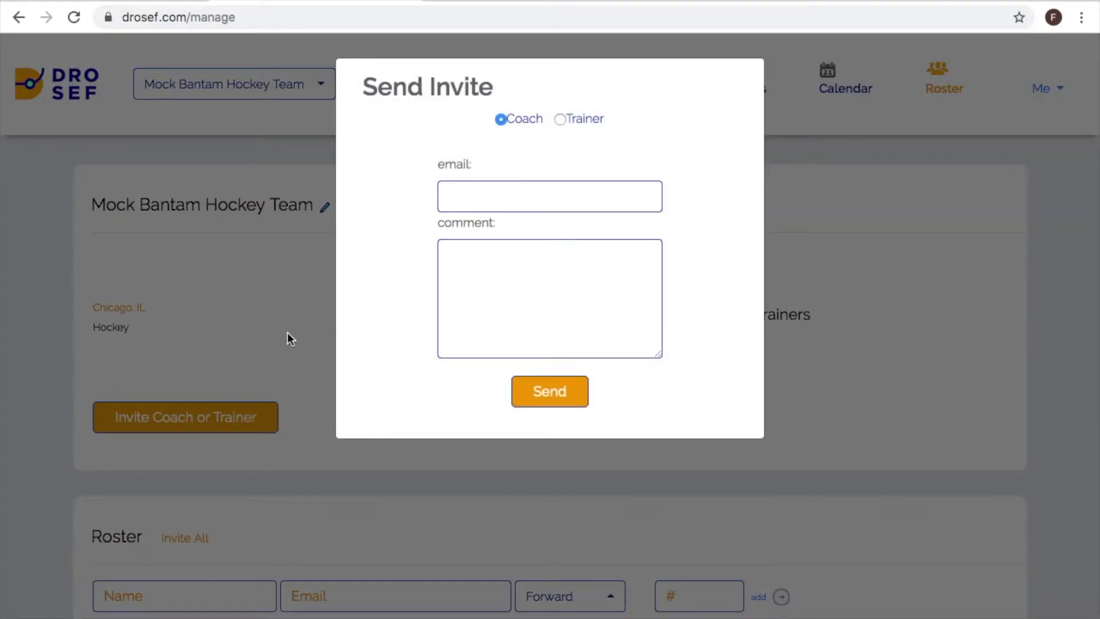
{"action": "left_click", "coordinate": [287, 333]}
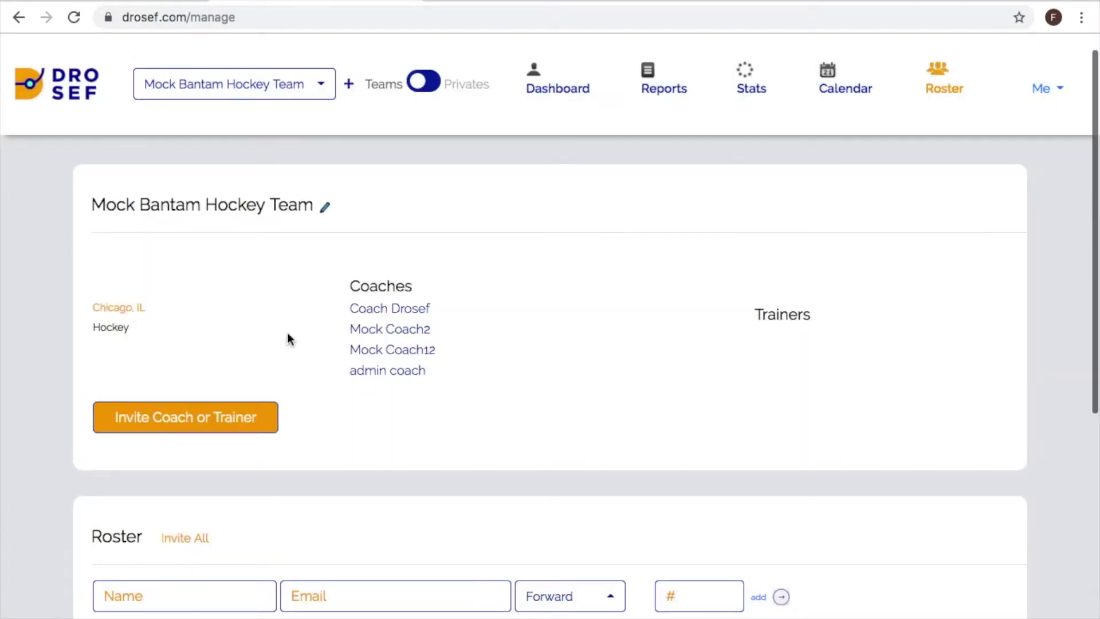
{"action": "scroll", "coordinate": [287, 333], "scroll_direction": "up", "scroll_amount": 1}
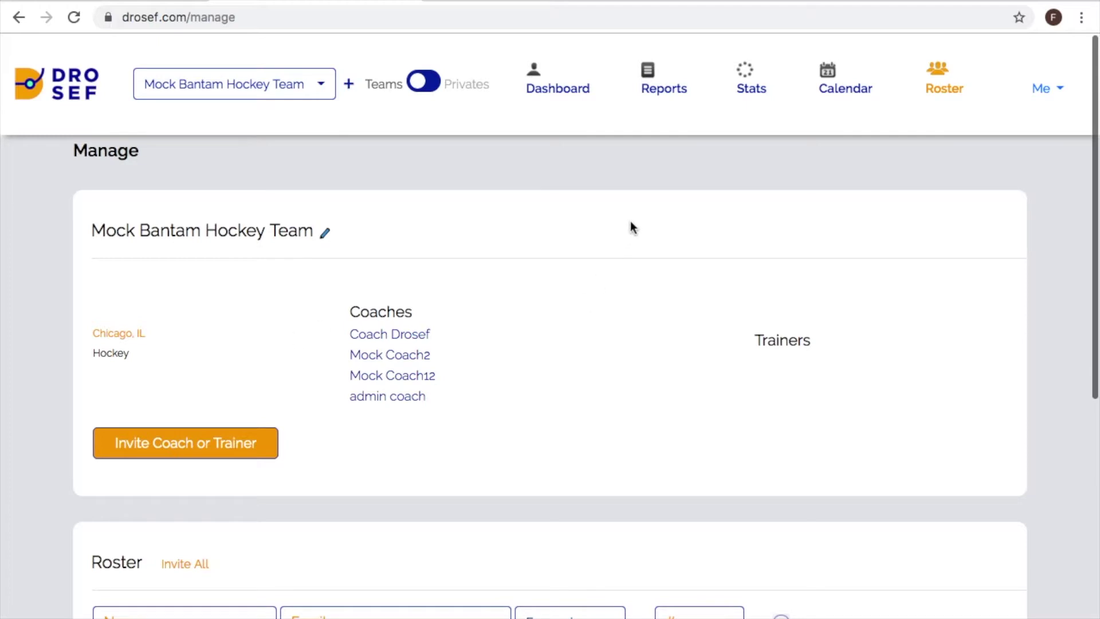
- Open the Reports page listing the team's eight dated reports
{"action": "left_click", "coordinate": [650, 92]}
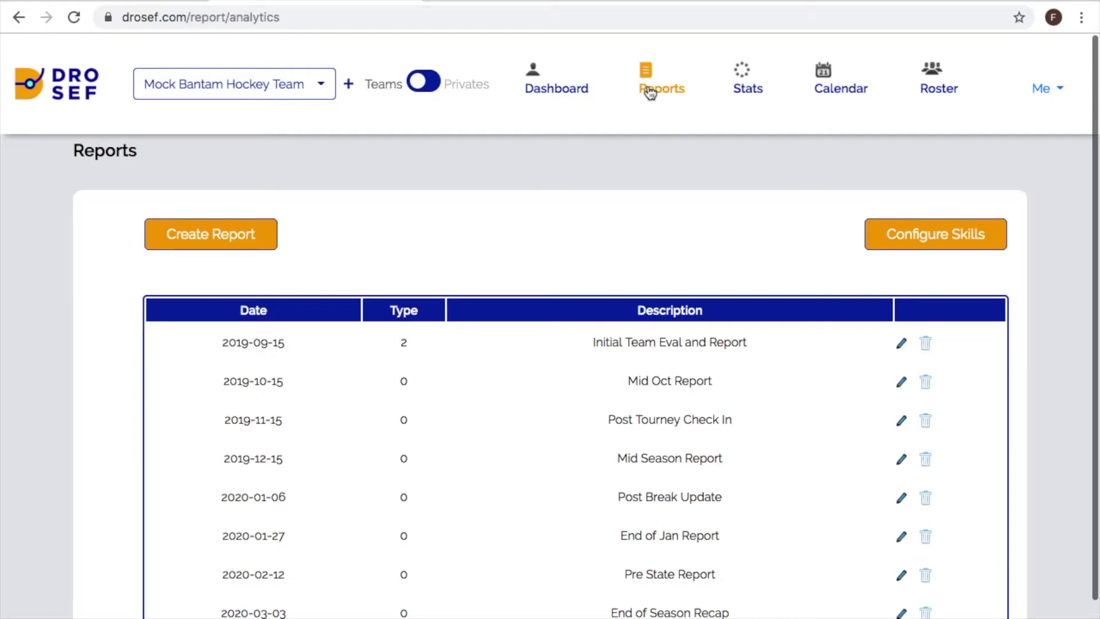
{"action": "scroll", "coordinate": [647, 92], "scroll_direction": "down", "scroll_amount": 1}
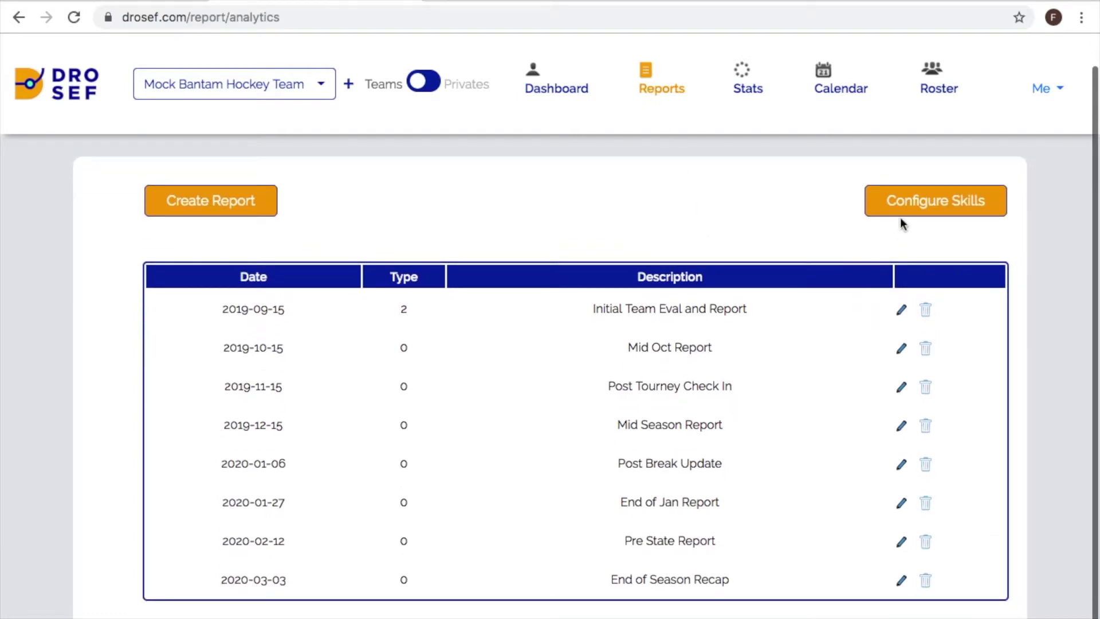
{"action": "left_click", "coordinate": [909, 203]}
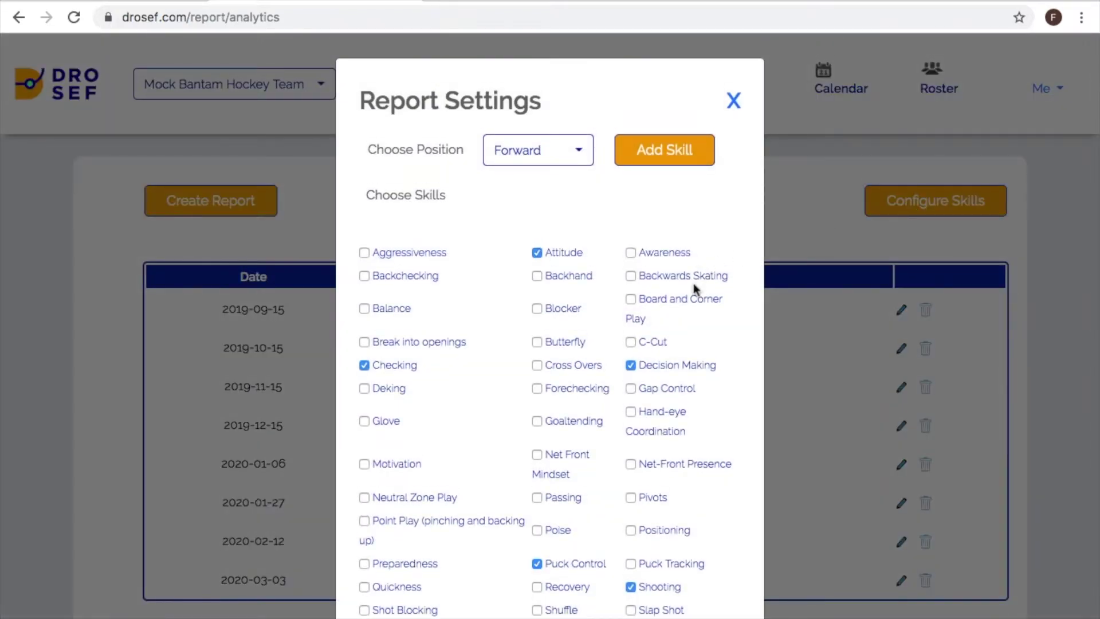
{"action": "scroll", "coordinate": [693, 283], "scroll_direction": "down", "scroll_amount": 3}
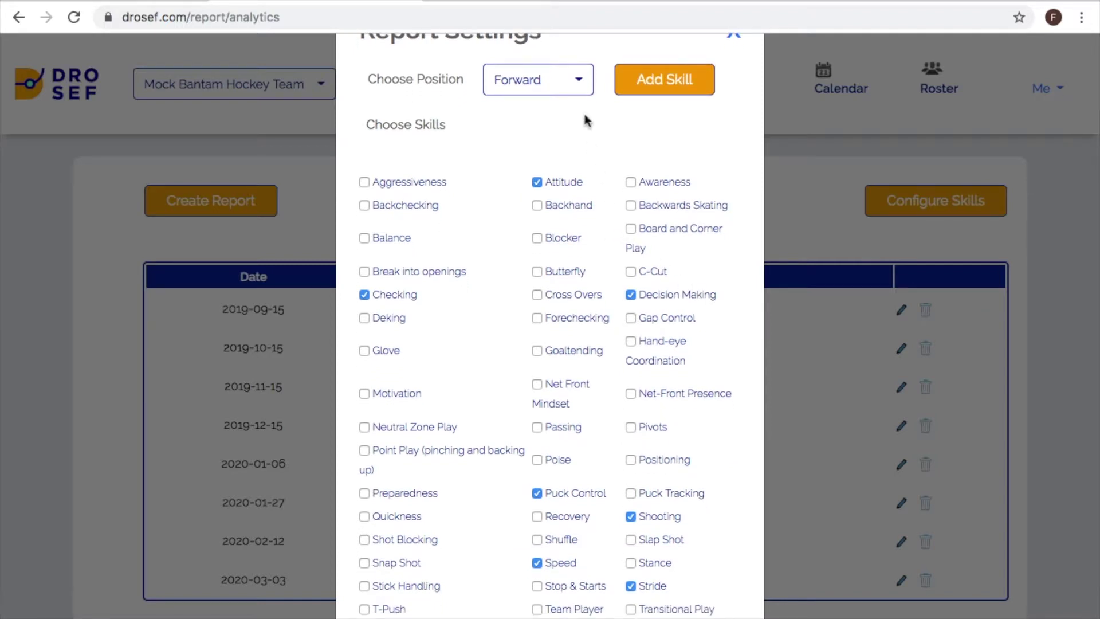
{"action": "left_click", "coordinate": [574, 82]}
{"action": "left_click", "coordinate": [522, 145]}
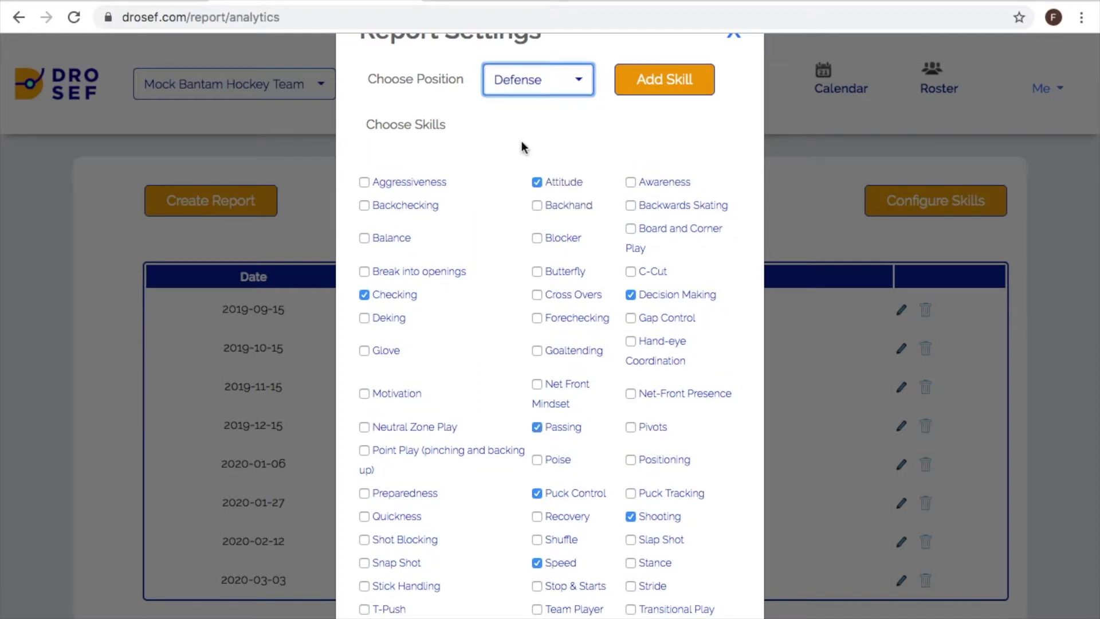
{"action": "left_click", "coordinate": [579, 83]}
{"action": "left_click", "coordinate": [548, 118]}
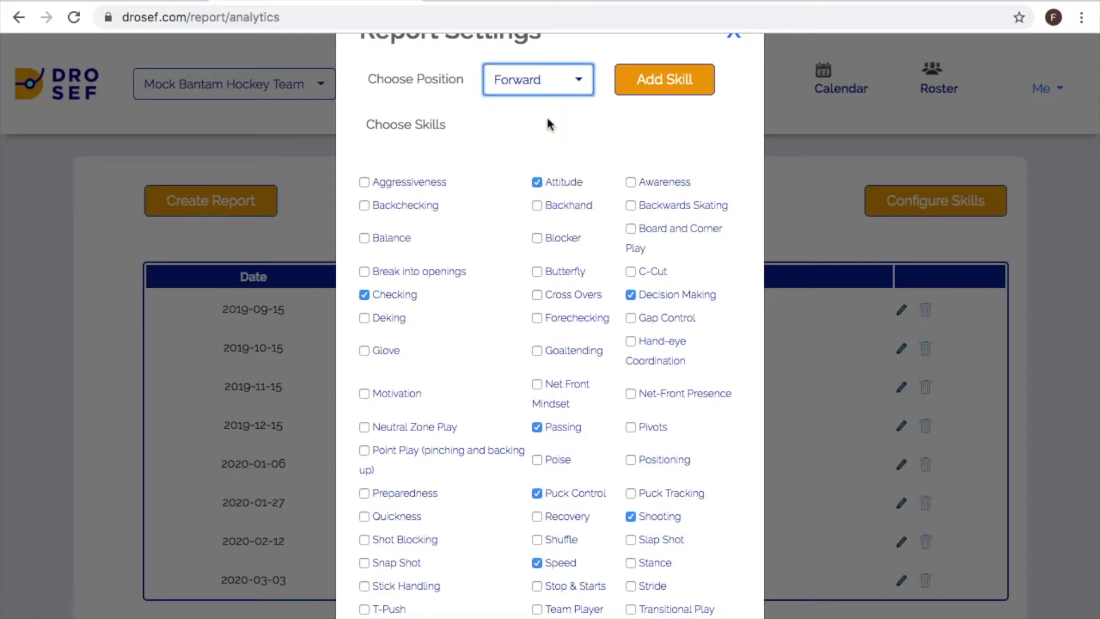
{"action": "left_click", "coordinate": [654, 81]}
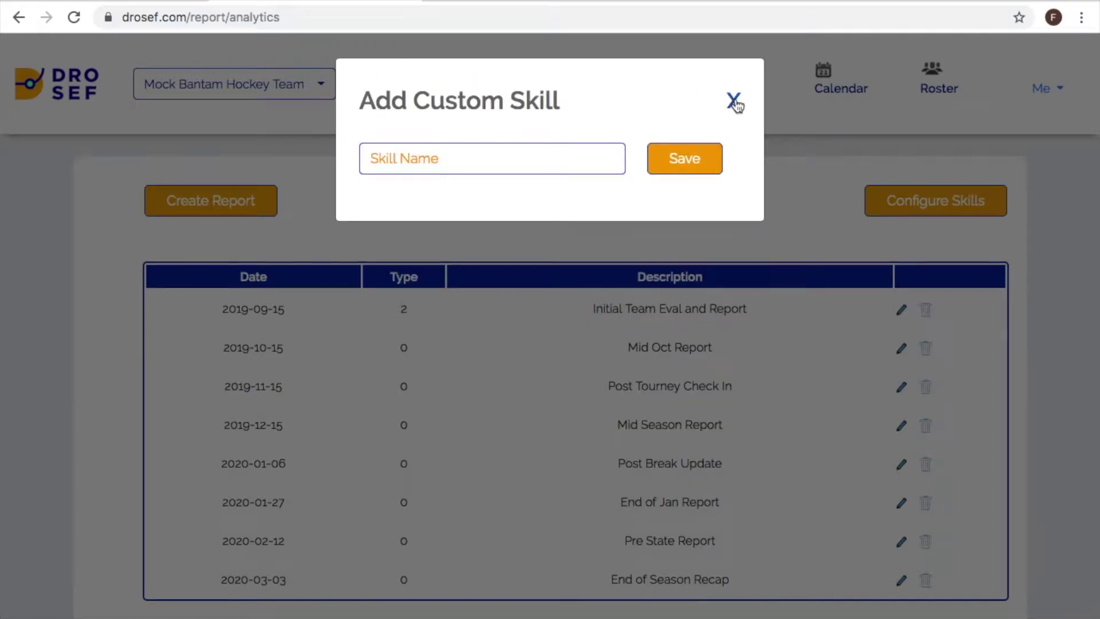
{"action": "left_click", "coordinate": [735, 103]}
- Start a Weekly report described 'Post Tournament Report' and dated 03/04/2020
{"action": "scroll", "coordinate": [689, 261], "scroll_direction": "down", "scroll_amount": 2}
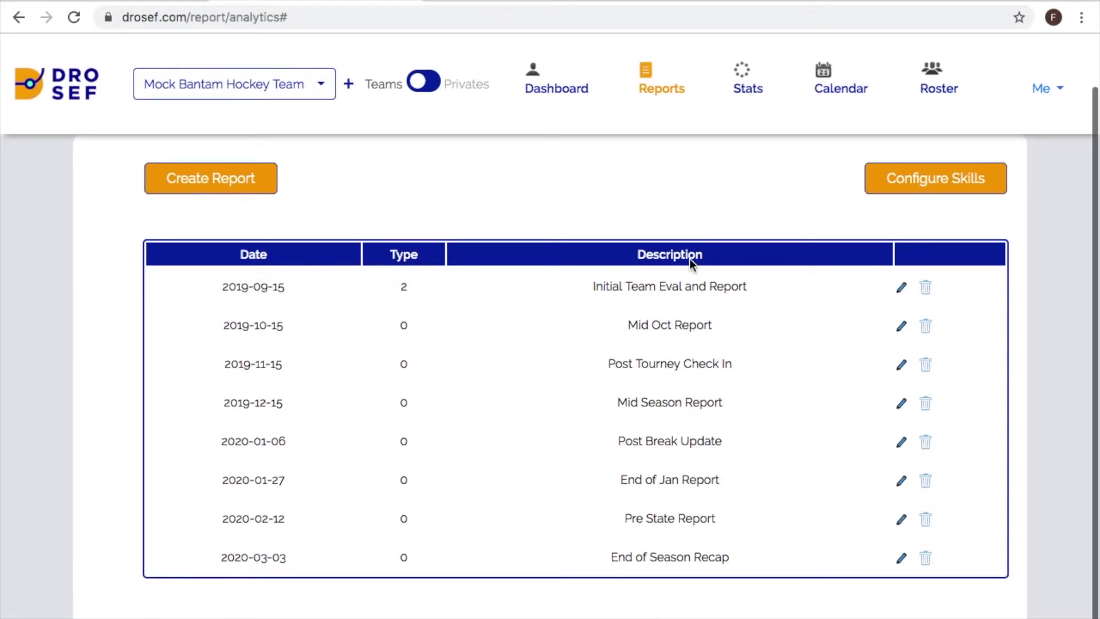
{"action": "left_click", "coordinate": [211, 178]}
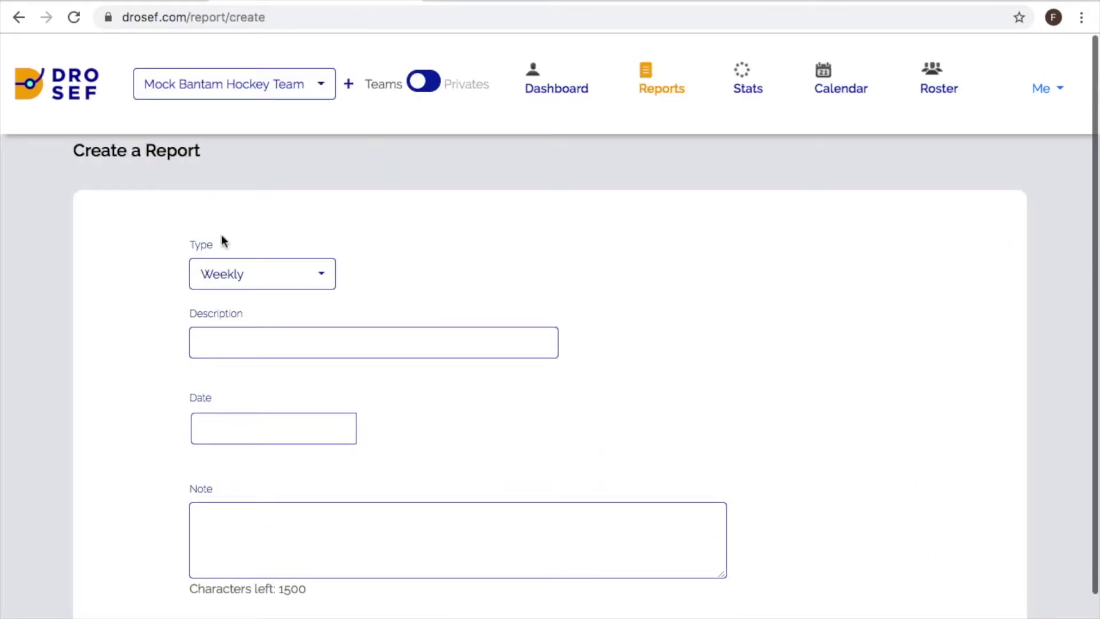
{"action": "left_click", "coordinate": [223, 345]}
{"action": "type", "text": "Post"}
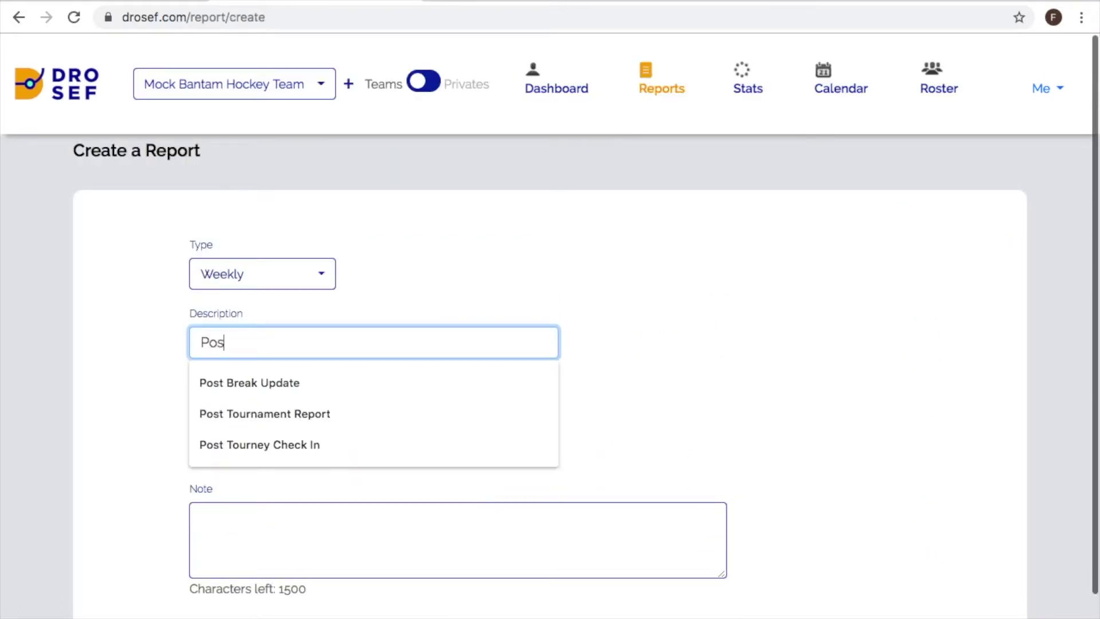
{"action": "key", "text": "Down"}
{"action": "key", "text": "Down"}
{"action": "key", "text": "Return"}
{"action": "key", "text": "Tab"}
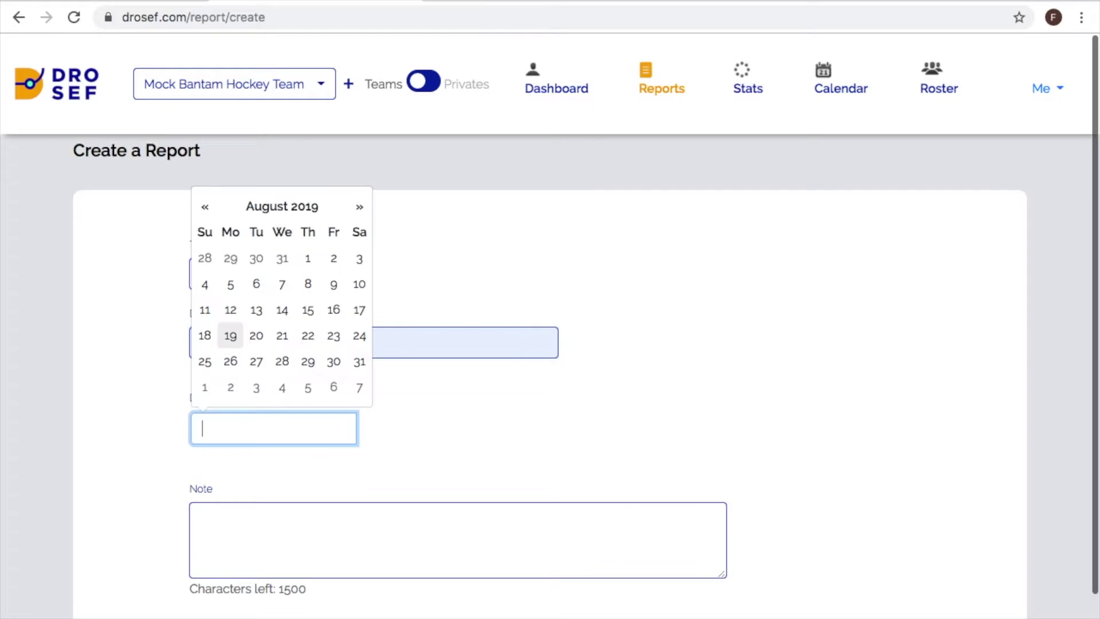
{"action": "type", "text": "3/"}
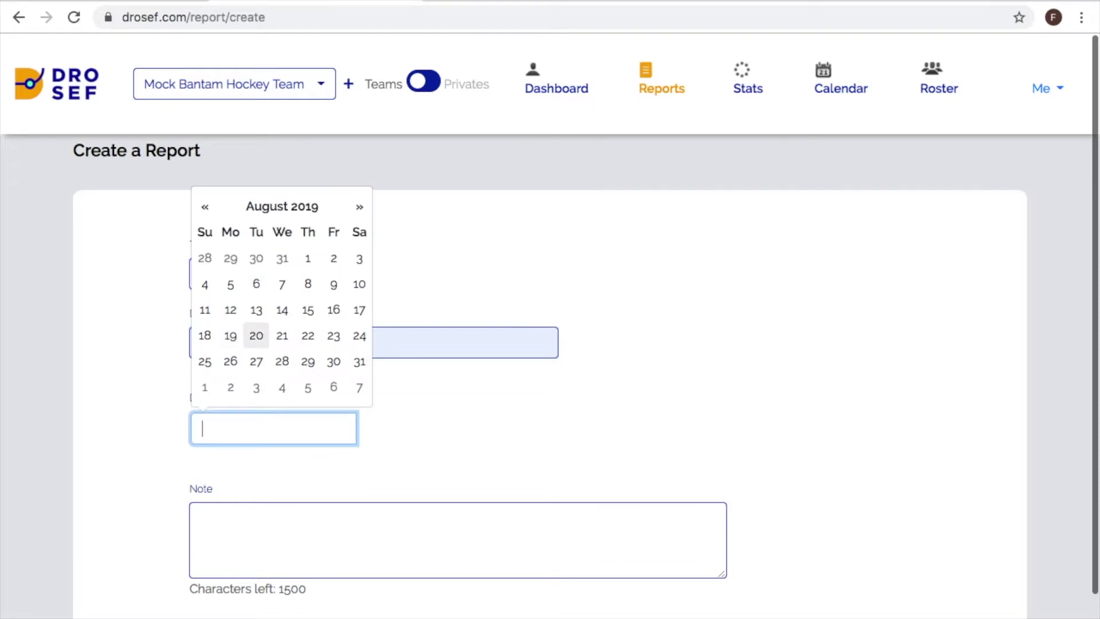
{"action": "type", "text": "4/"}
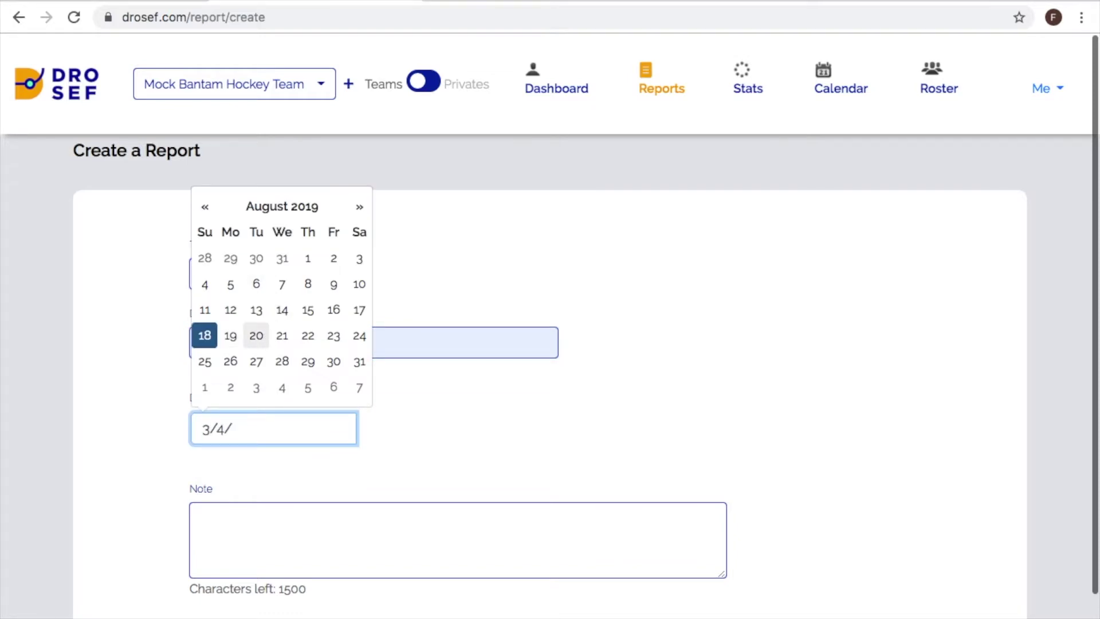
{"action": "type", "text": "2020"}
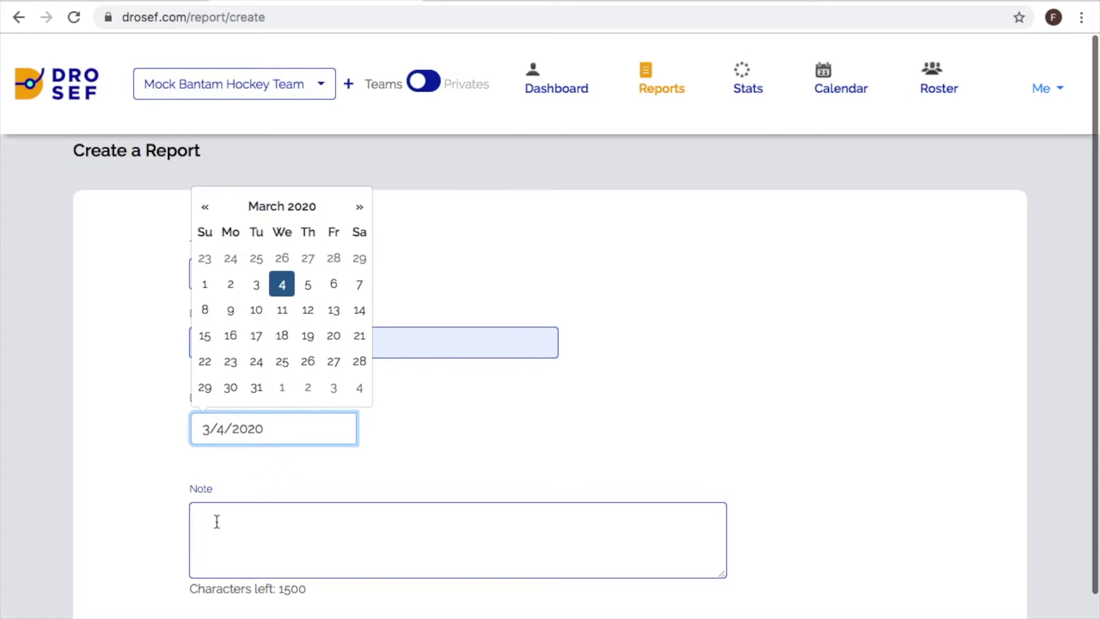
- Add the note 'This note goes out to the entire team.' and create the report
{"action": "left_click", "coordinate": [217, 521]}
{"action": "type", "text": "This note goes out to the entire team"}
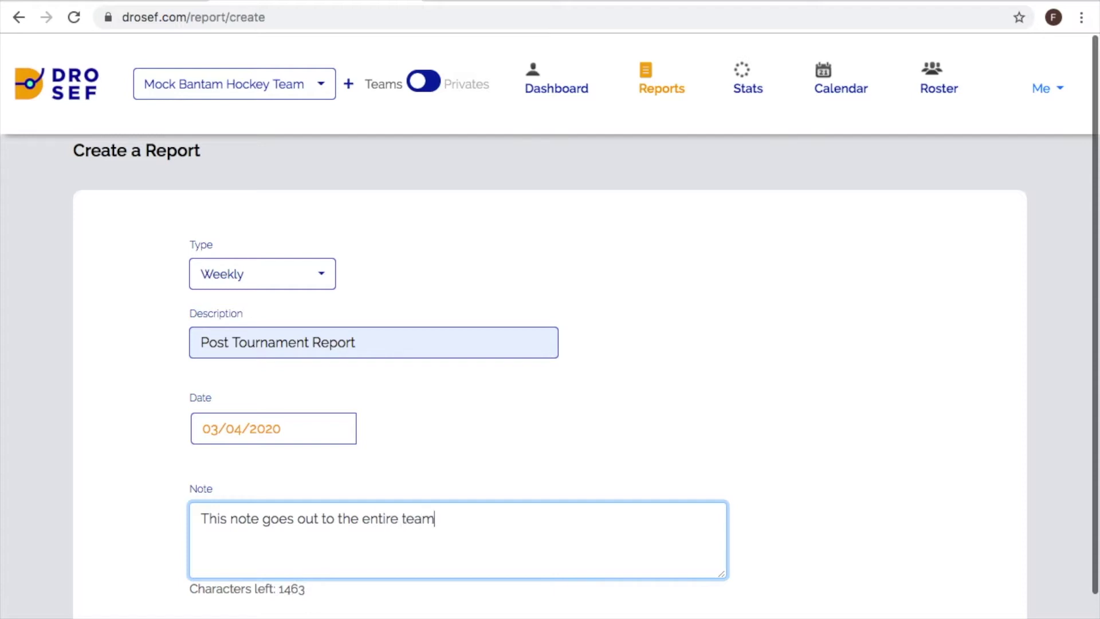
{"action": "type", "text": "."}
{"action": "scroll", "coordinate": [352, 594], "scroll_direction": "down", "scroll_amount": 2}
{"action": "left_click", "coordinate": [488, 575]}
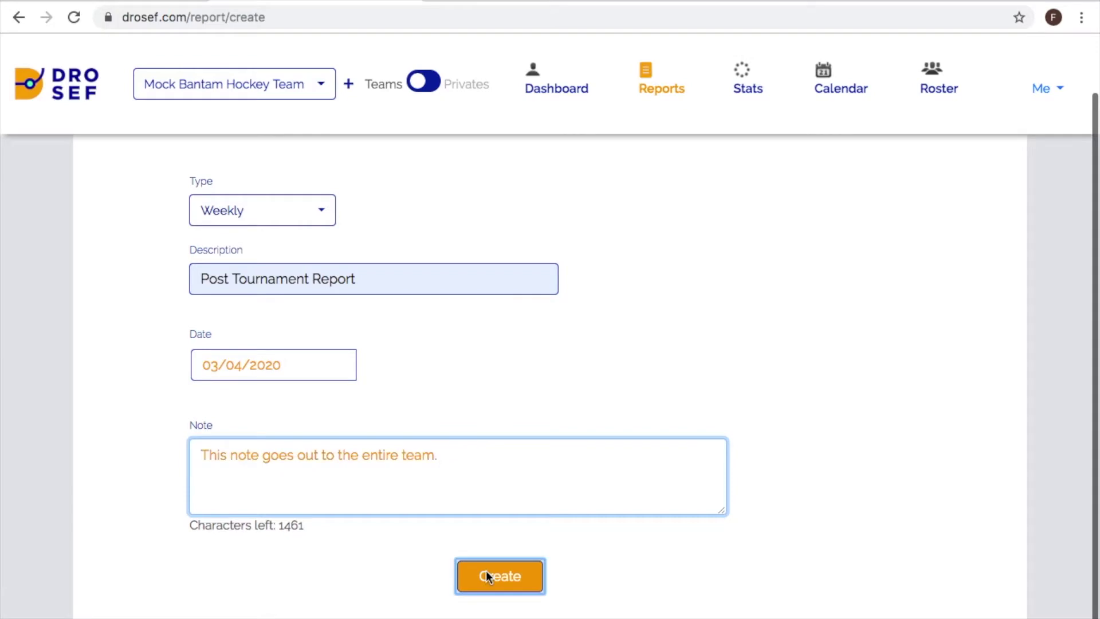
- Set the first forward's Attitude and Checking ratings to 3.5
{"action": "scroll", "coordinate": [486, 576], "scroll_direction": "down", "scroll_amount": 10}
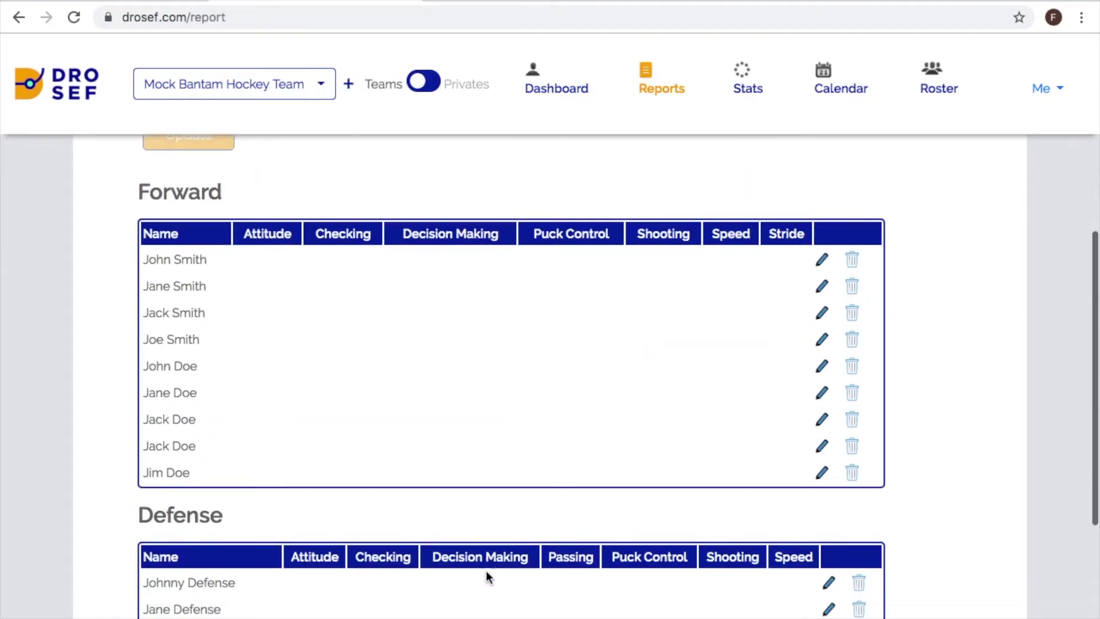
{"action": "scroll", "coordinate": [487, 575], "scroll_direction": "down", "scroll_amount": 2}
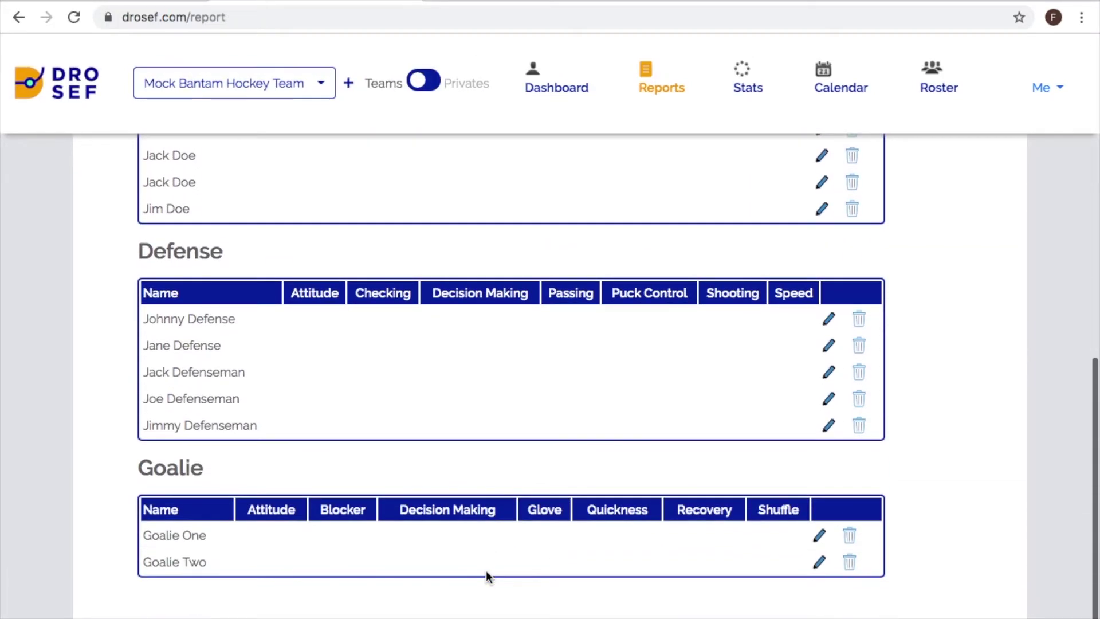
{"action": "scroll", "coordinate": [486, 576], "scroll_direction": "up", "scroll_amount": 6}
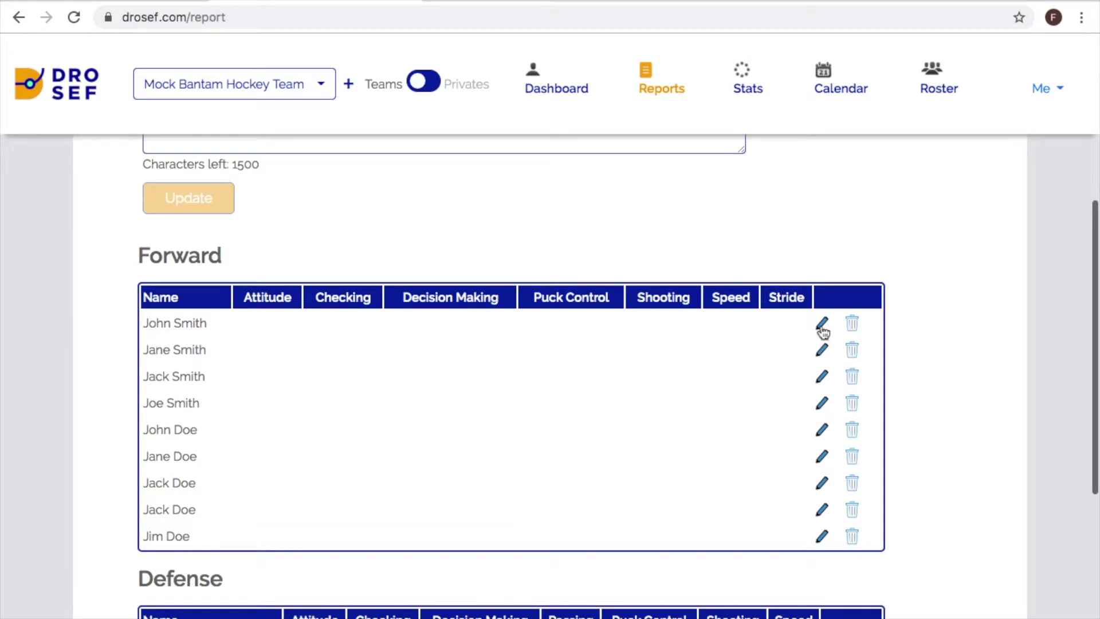
{"action": "left_click", "coordinate": [822, 327]}
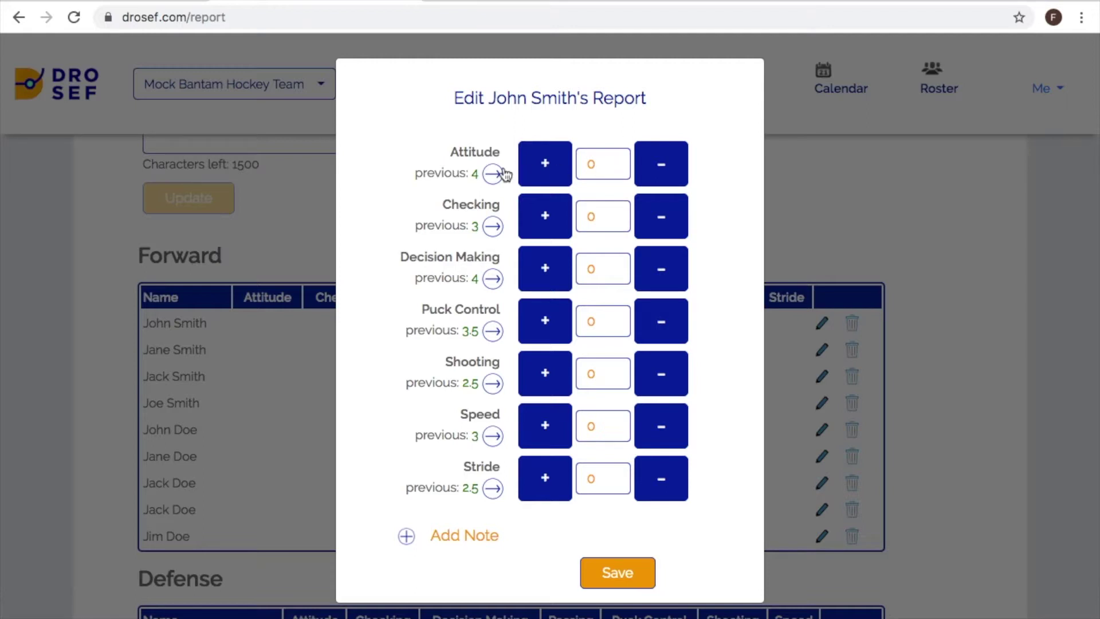
{"action": "left_click", "coordinate": [494, 176]}
{"action": "left_click", "coordinate": [593, 164]}
{"action": "key", "text": "BackSpace"}
{"action": "type", "text": "3.5"}
{"action": "key", "text": "Tab"}
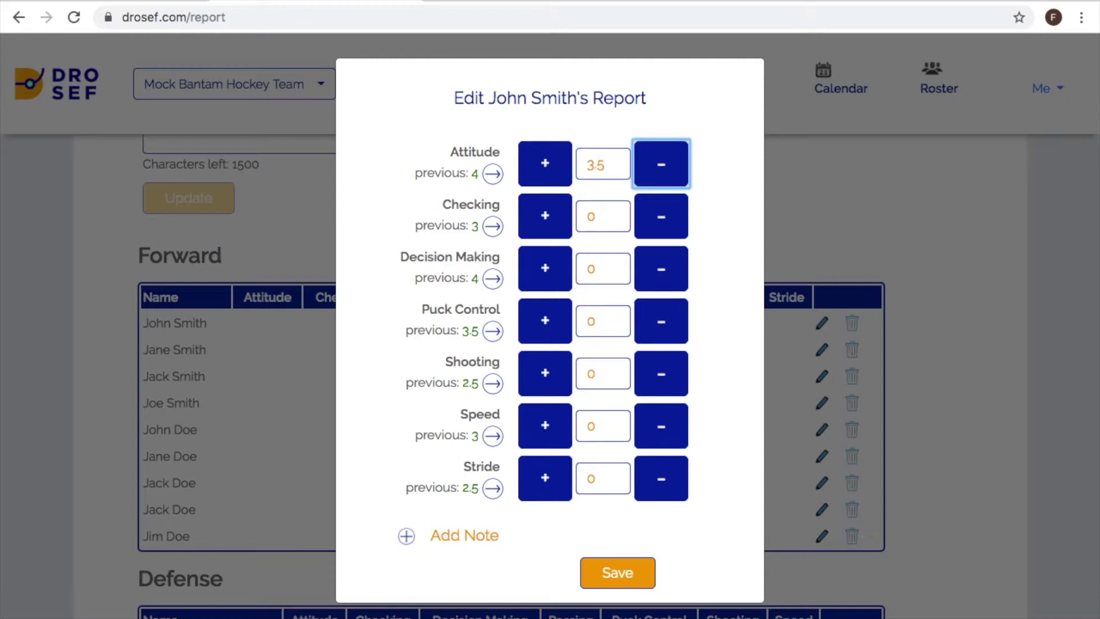
{"action": "left_click", "coordinate": [492, 226]}
{"action": "left_click", "coordinate": [541, 227]}
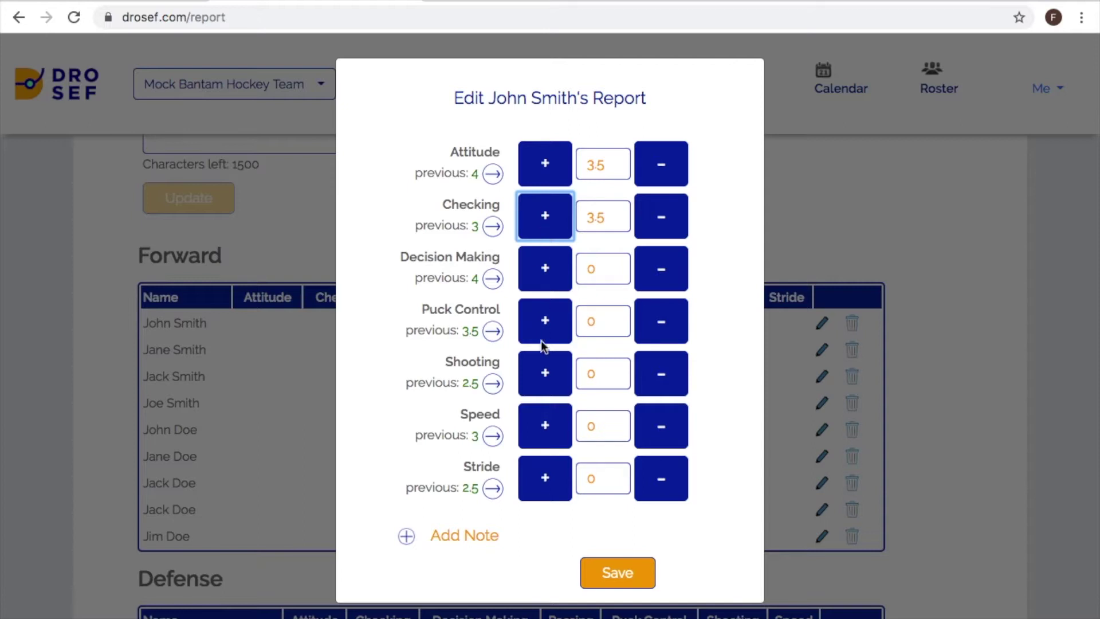
- Add the note 'This note goes out to only the player and parent of the player being evaluated' and save
{"action": "left_click", "coordinate": [406, 536]}
{"action": "left_click", "coordinate": [413, 576]}
{"action": "type", "text": "This"}
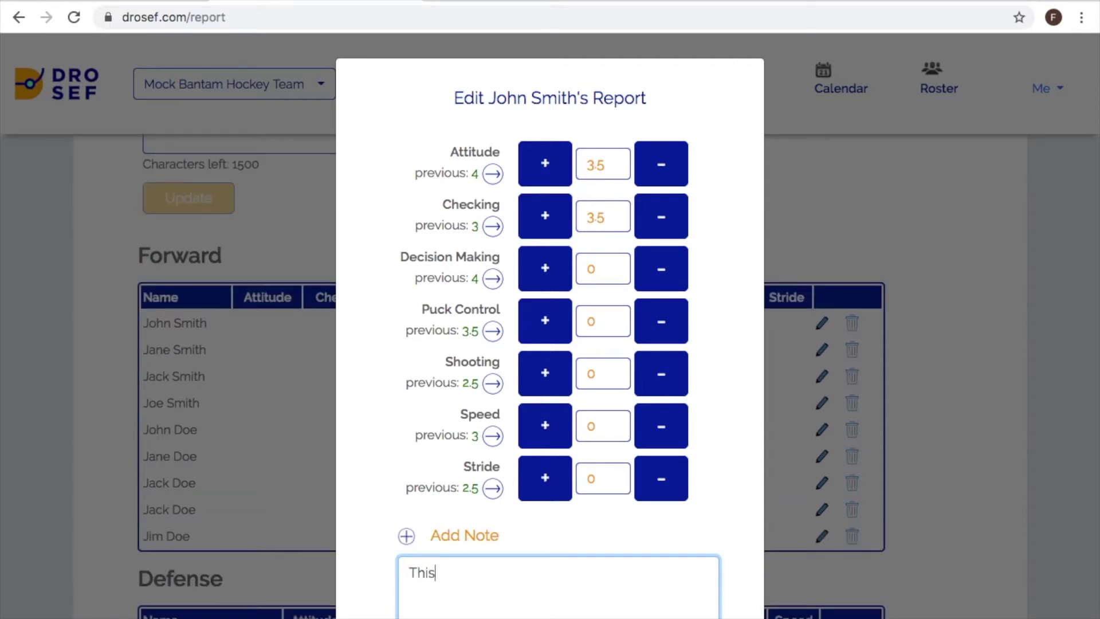
{"action": "type", "text": " note goes out to only the"}
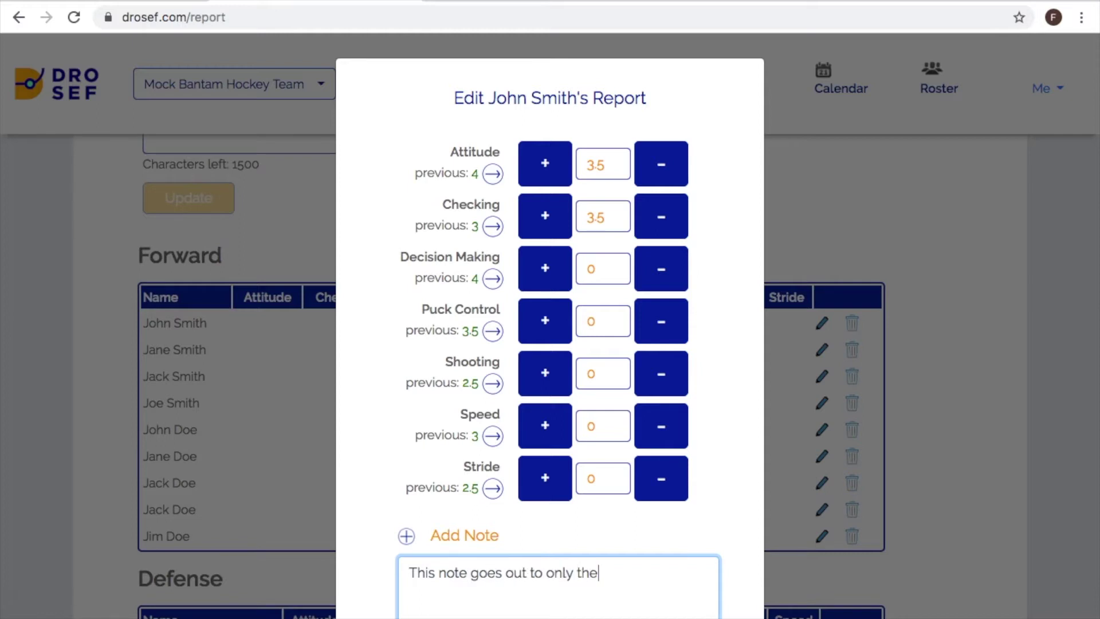
{"action": "type", "text": " player and parent"}
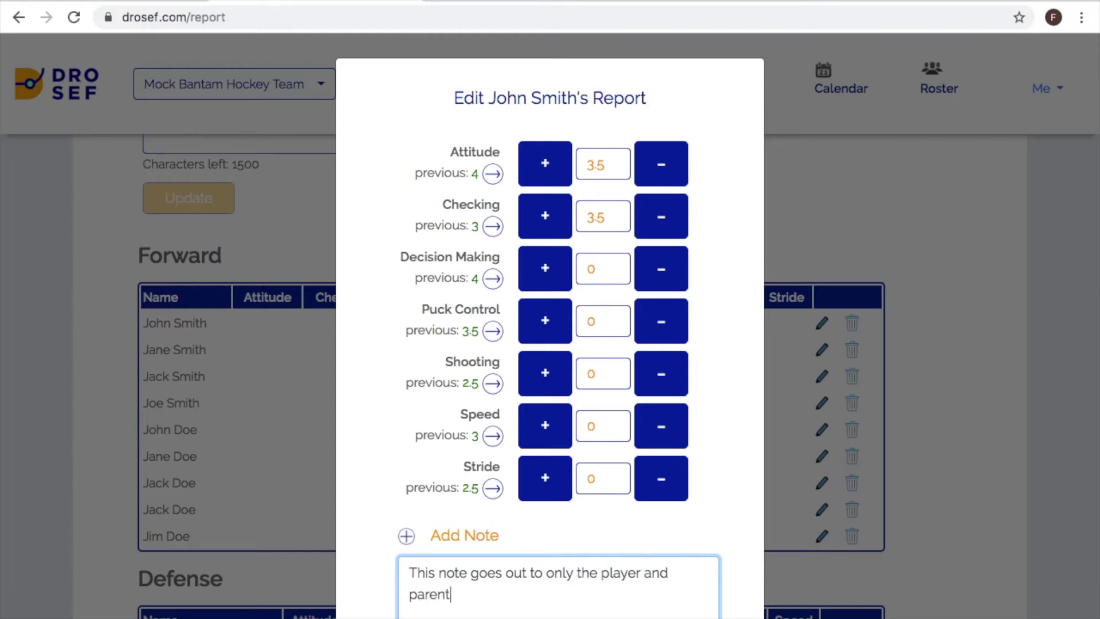
{"action": "scroll", "coordinate": [550, 344], "scroll_direction": "down", "scroll_amount": 2}
{"action": "type", "text": "of the playe"}
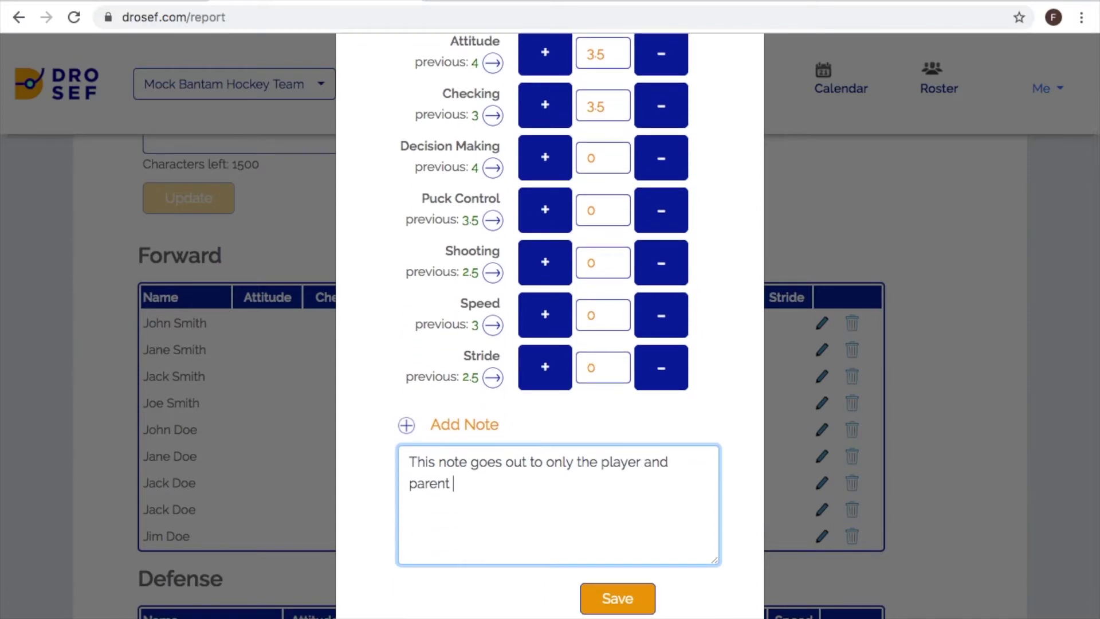
{"action": "type", "text": "r"}
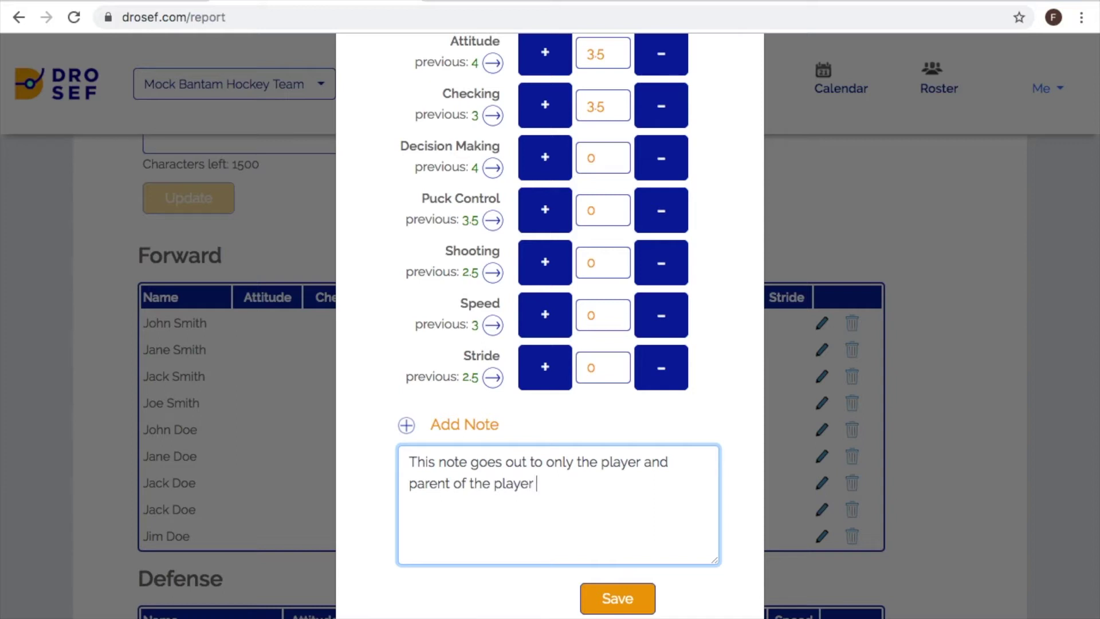
{"action": "type", "text": " being evaluated"}
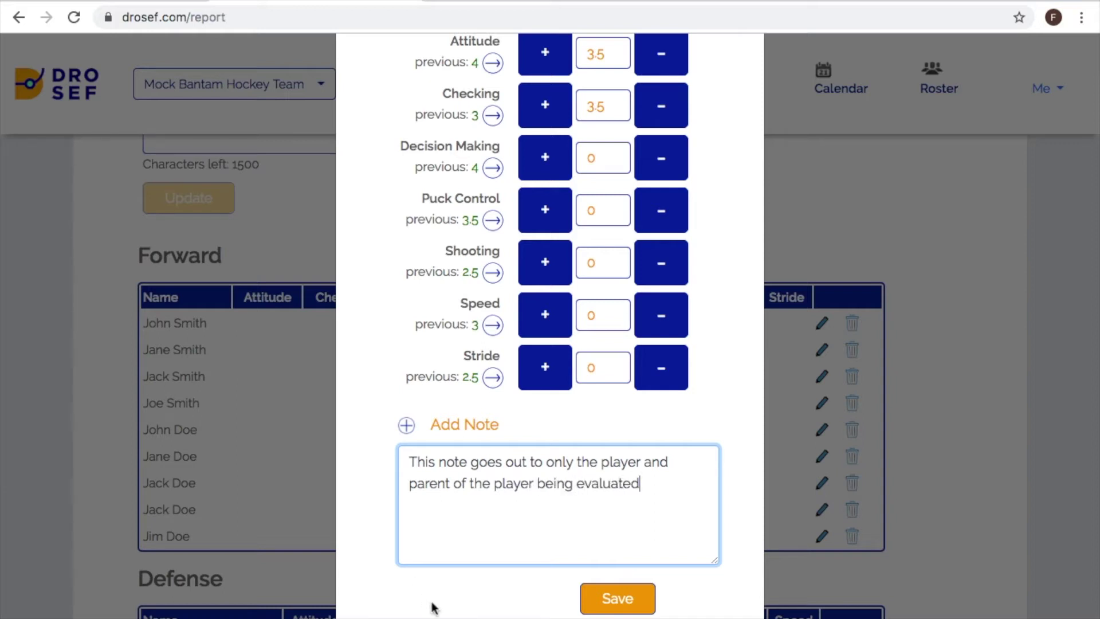
{"action": "left_click", "coordinate": [612, 599]}
{"action": "left_click", "coordinate": [943, 479]}
- From the Reports list, delete the Post Tournament Report and confirm removing its data
{"action": "scroll", "coordinate": [943, 479], "scroll_direction": "up", "scroll_amount": 10}
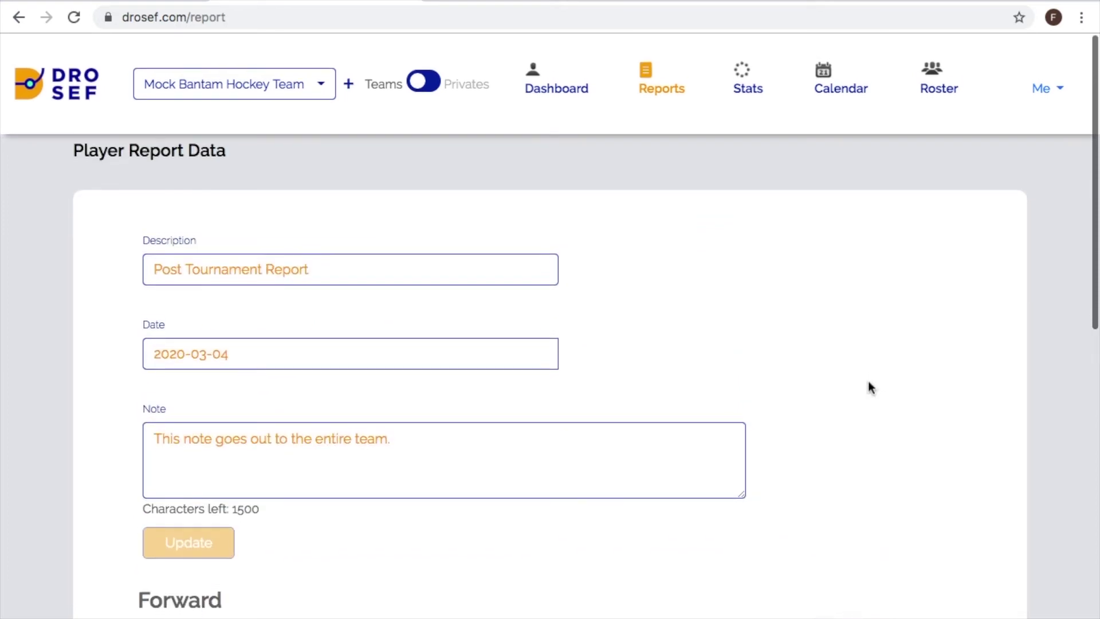
{"action": "left_click", "coordinate": [658, 93]}
{"action": "scroll", "coordinate": [745, 321], "scroll_direction": "down", "scroll_amount": 1}
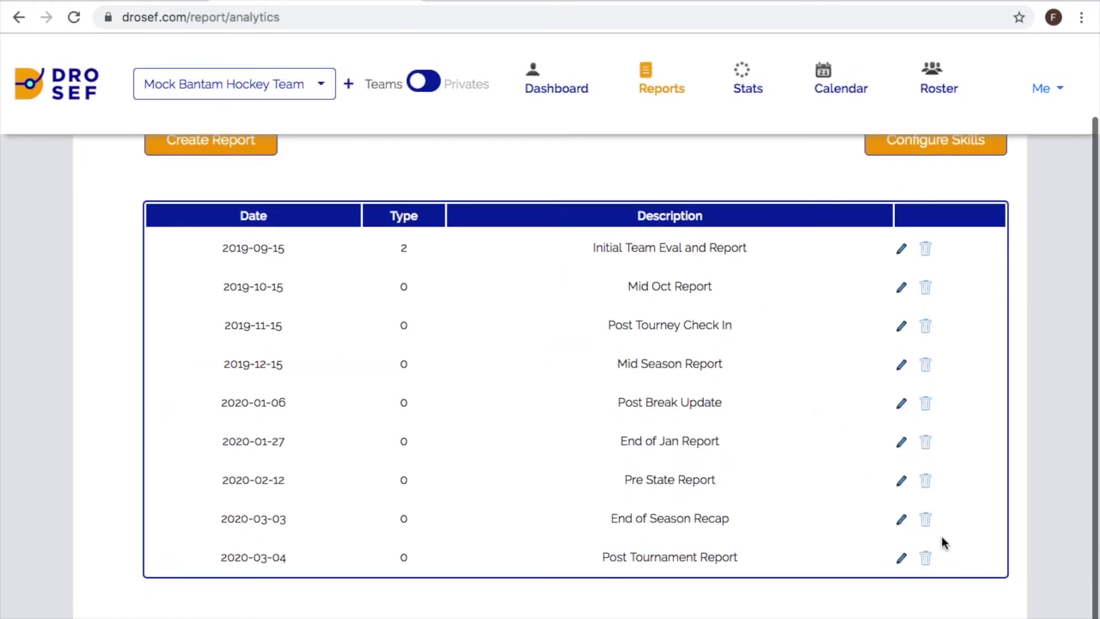
{"action": "left_click", "coordinate": [926, 558]}
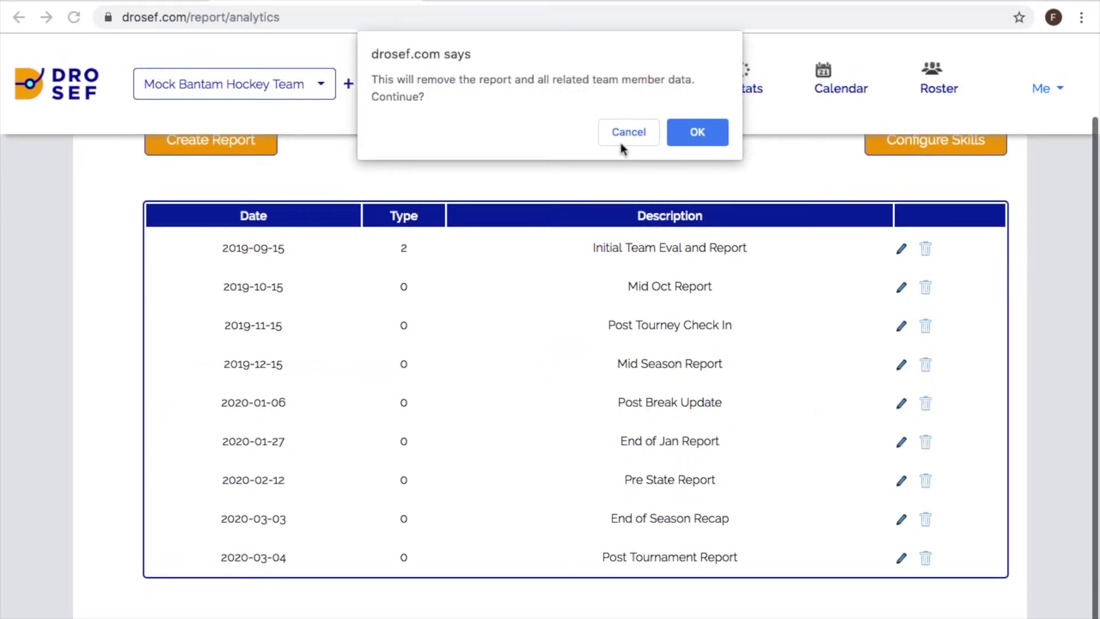
{"action": "left_click", "coordinate": [686, 132]}
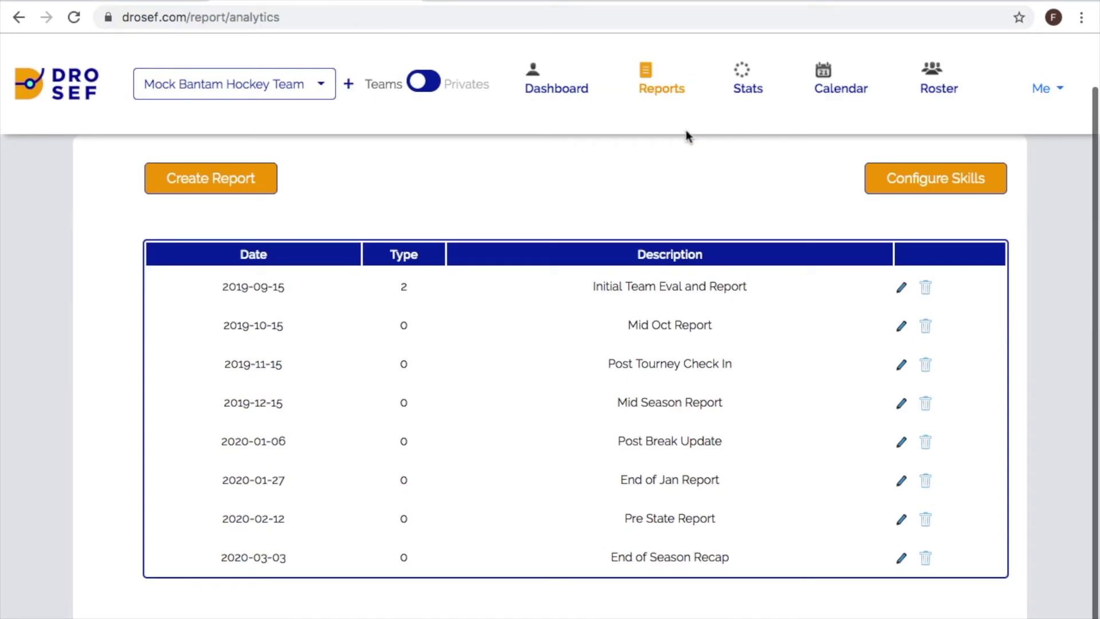
- Glance at the account menu, then show the Mock Bantam Hockey Team Performance Chart on the Dashboard
{"action": "left_click", "coordinate": [1050, 89]}
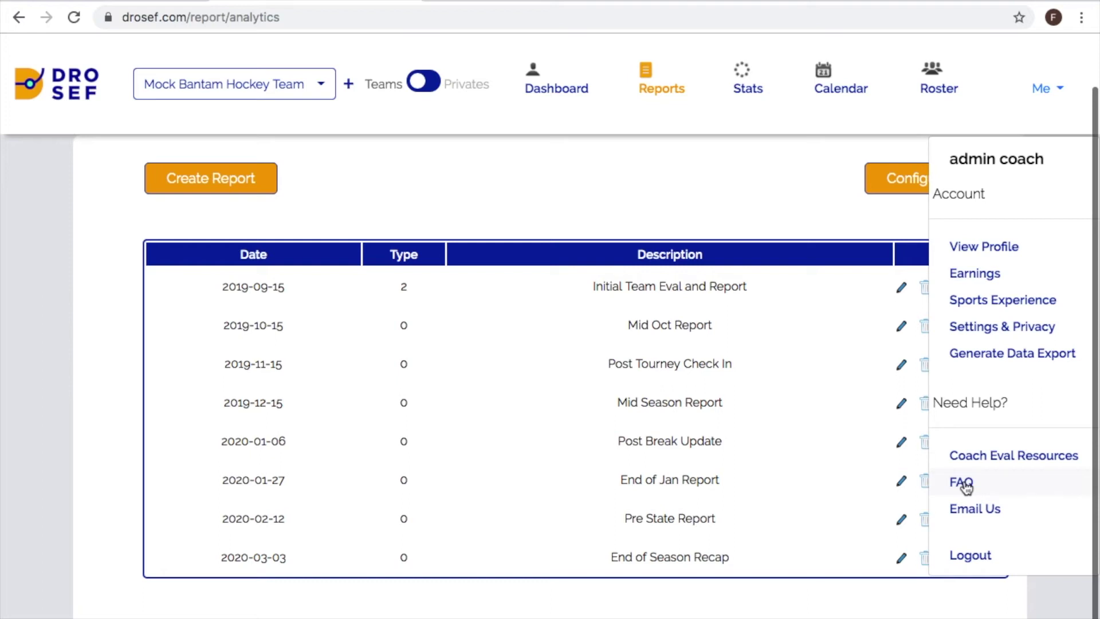
{"action": "left_click", "coordinate": [805, 179]}
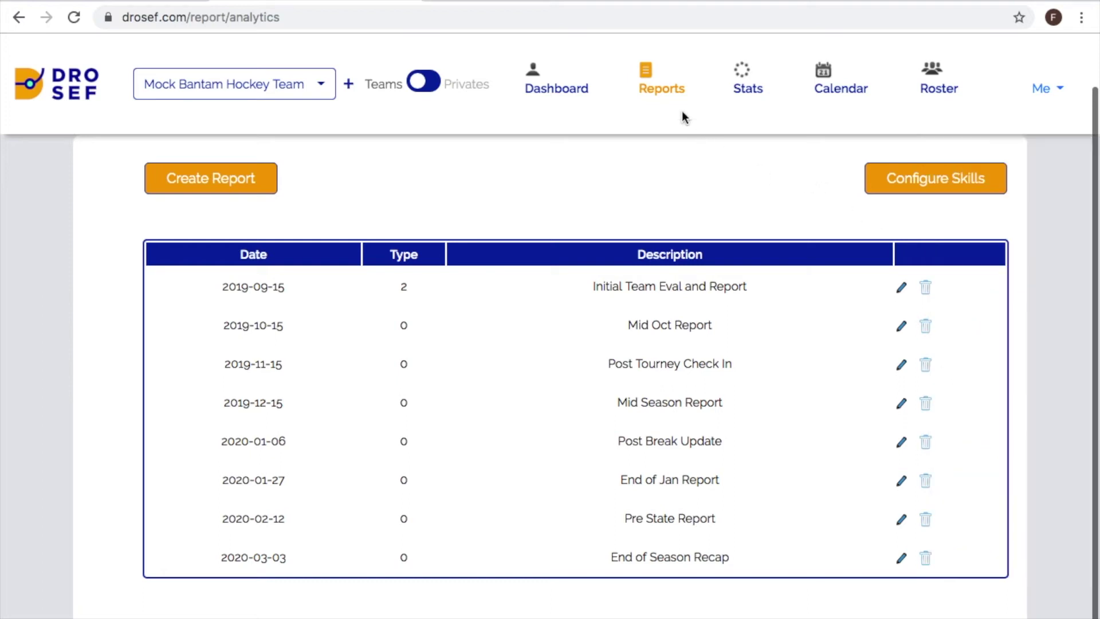
{"action": "left_click", "coordinate": [565, 90]}
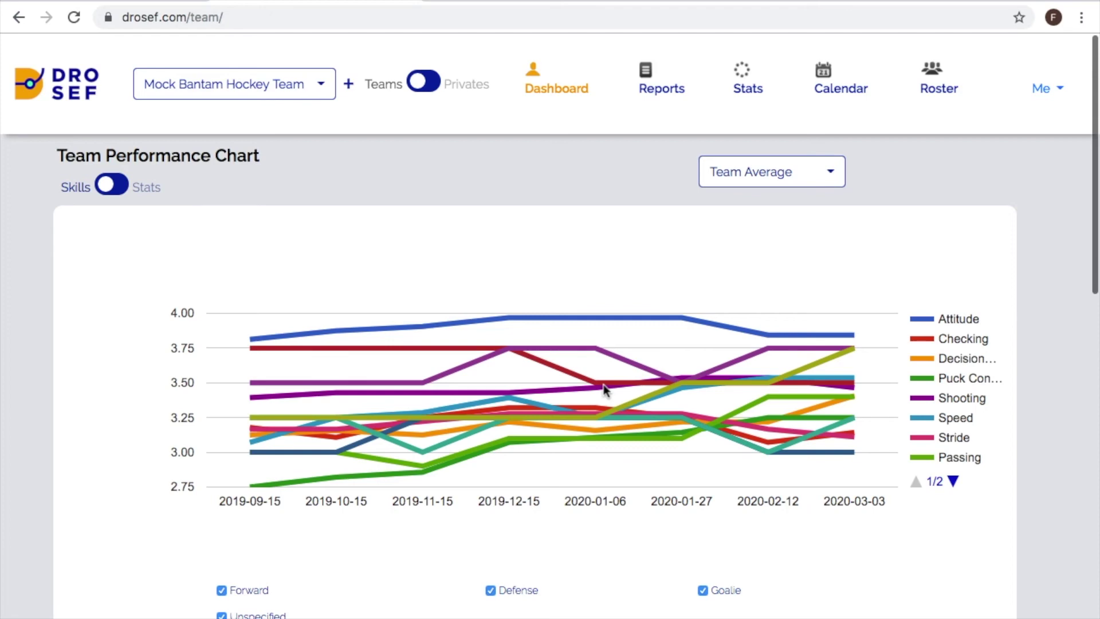
- Scroll the Dashboard down to the My Invitations section with its outgoing team invites
{"action": "scroll", "coordinate": [604, 388], "scroll_direction": "down", "scroll_amount": 12}
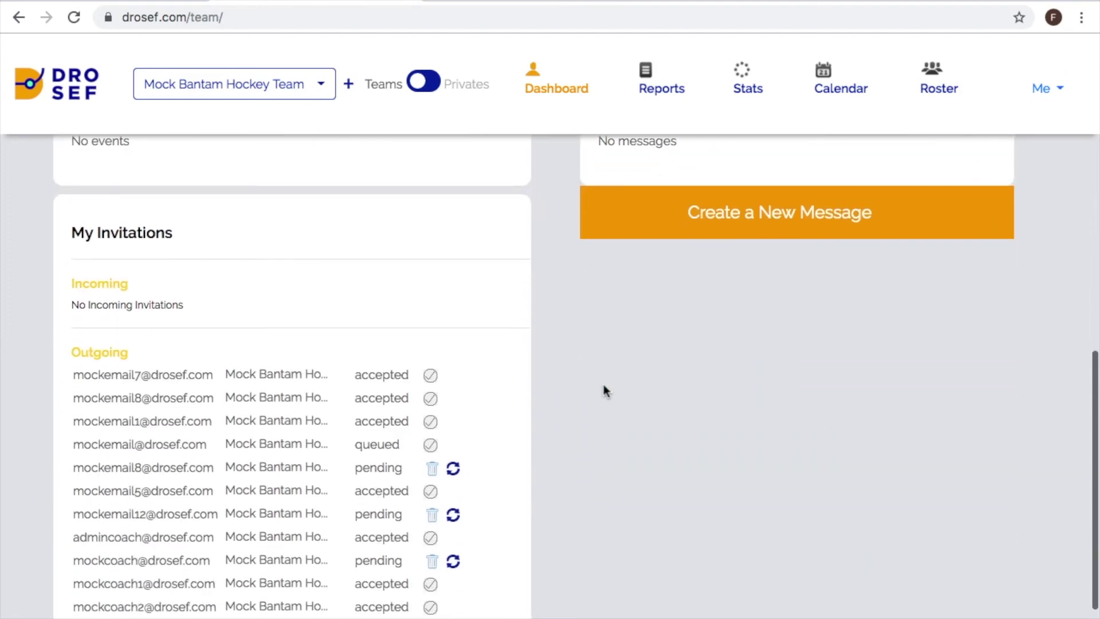
{"action": "scroll", "coordinate": [605, 390], "scroll_direction": "down", "scroll_amount": 3}
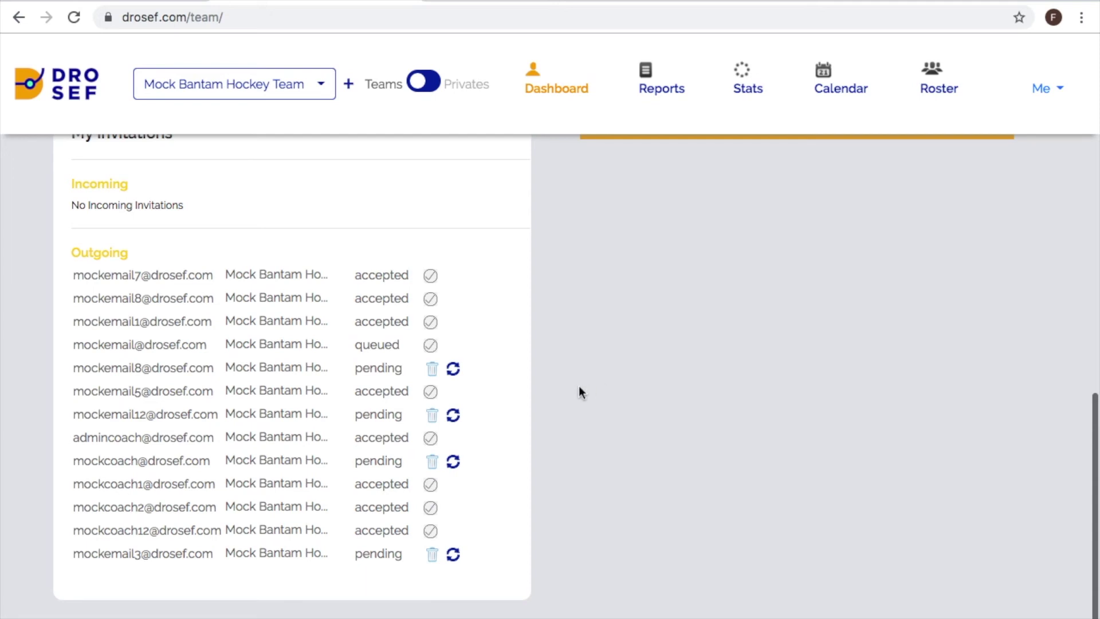
- Resend and confirm the first pending team invitation, then return to the Team Performance Chart
{"action": "left_click", "coordinate": [452, 369]}
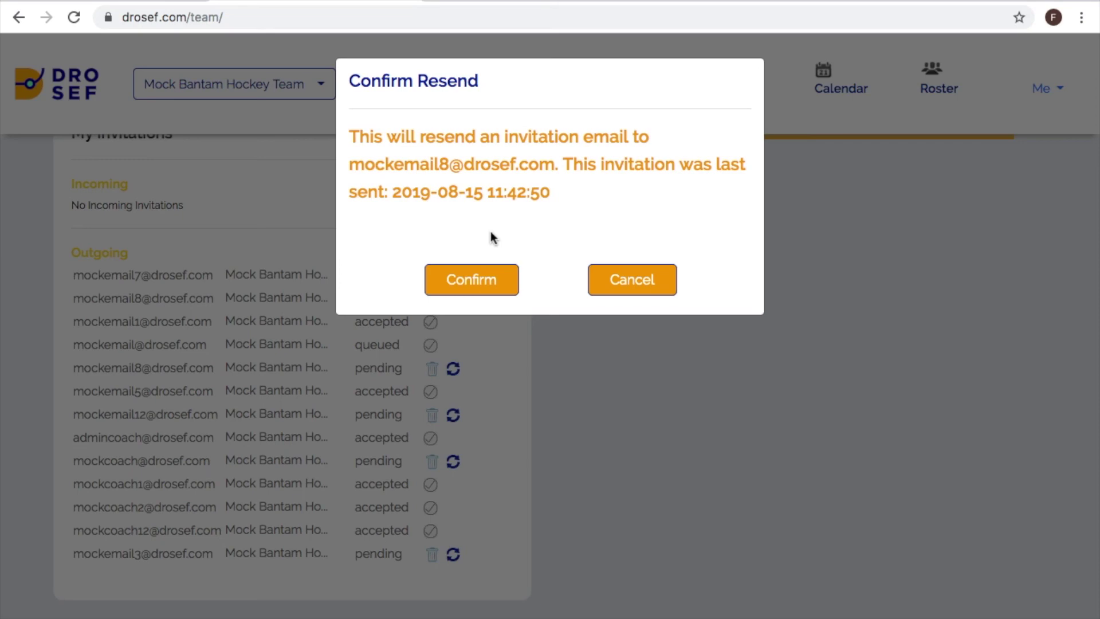
{"action": "left_click", "coordinate": [484, 284]}
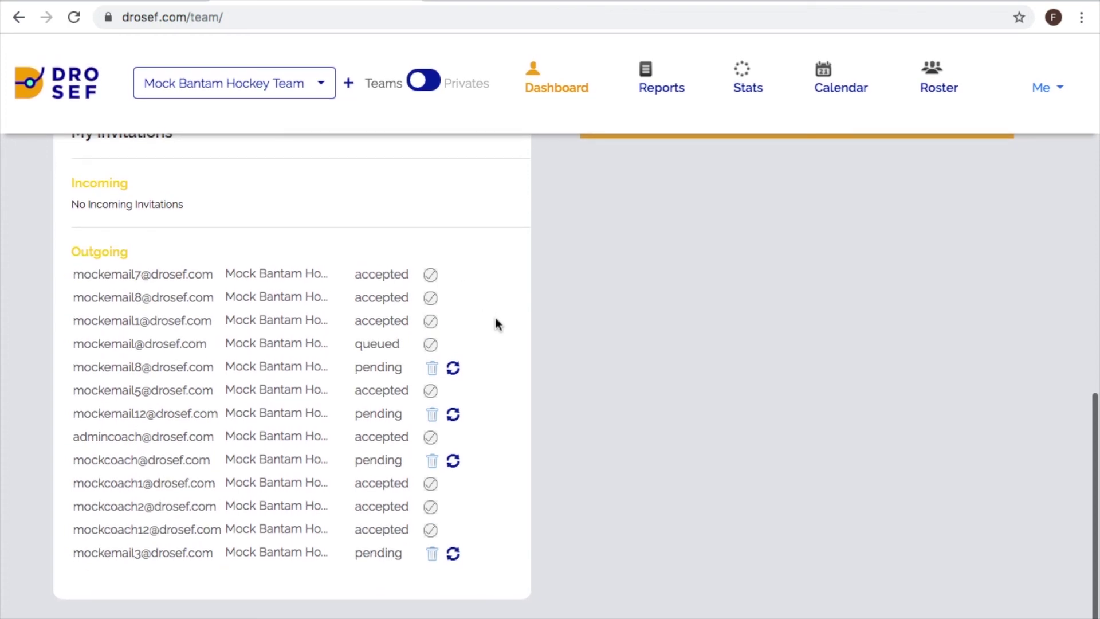
{"action": "scroll", "coordinate": [496, 320], "scroll_direction": "up", "scroll_amount": 4}
{"action": "scroll", "coordinate": [496, 321], "scroll_direction": "up", "scroll_amount": 8}
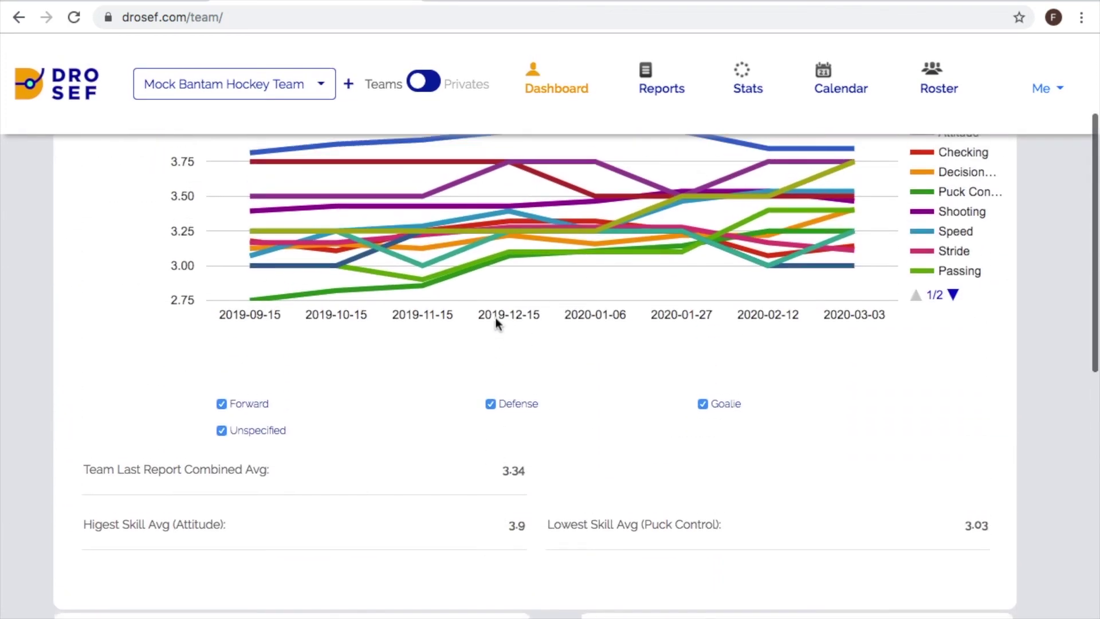
{"action": "scroll", "coordinate": [496, 319], "scroll_direction": "up", "scroll_amount": 2}
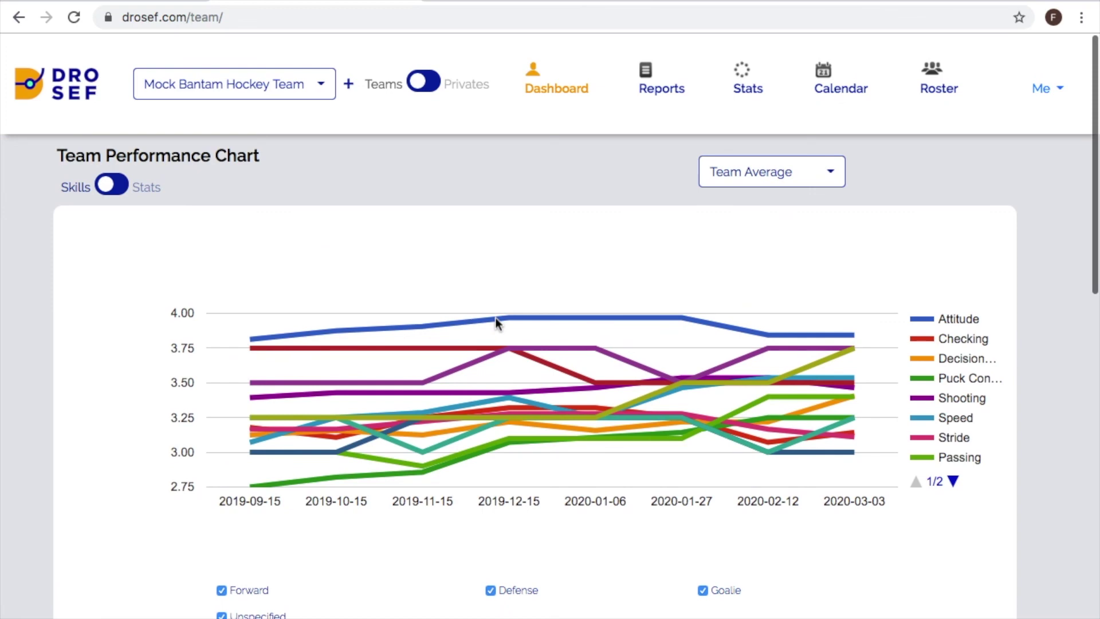